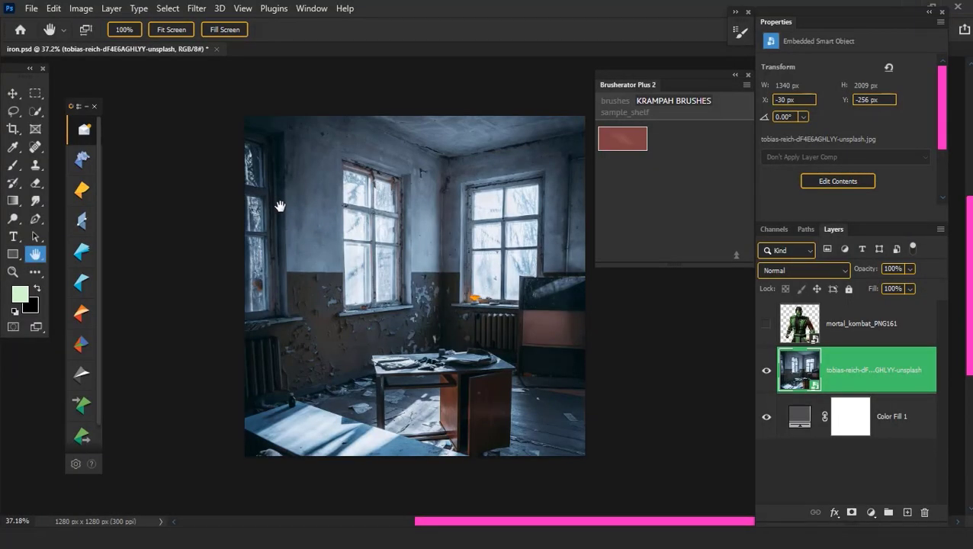
Apply a Frischluft Lenscare normal blur as a smart filter to the abandoned-room photo
click(196, 8)
scroll(290, 362, down, 4)
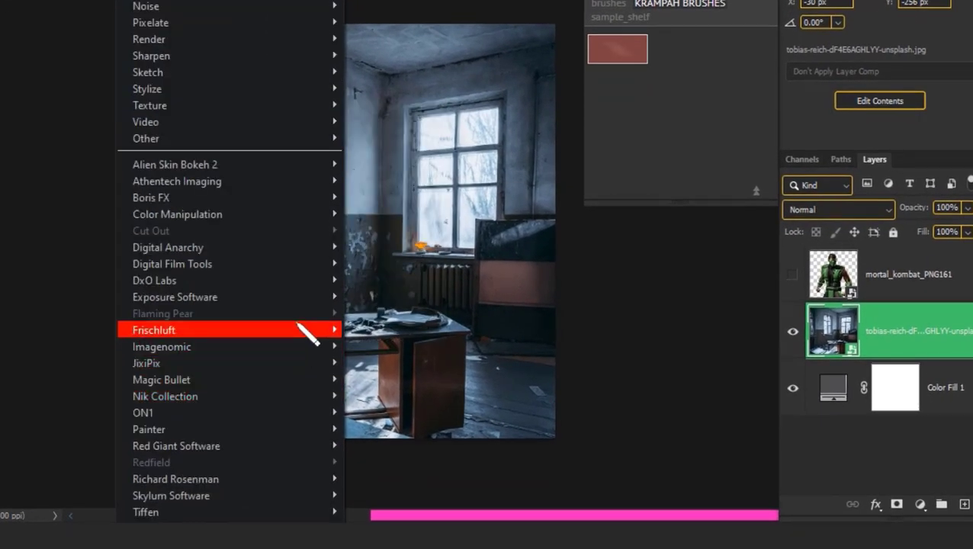
click(401, 415)
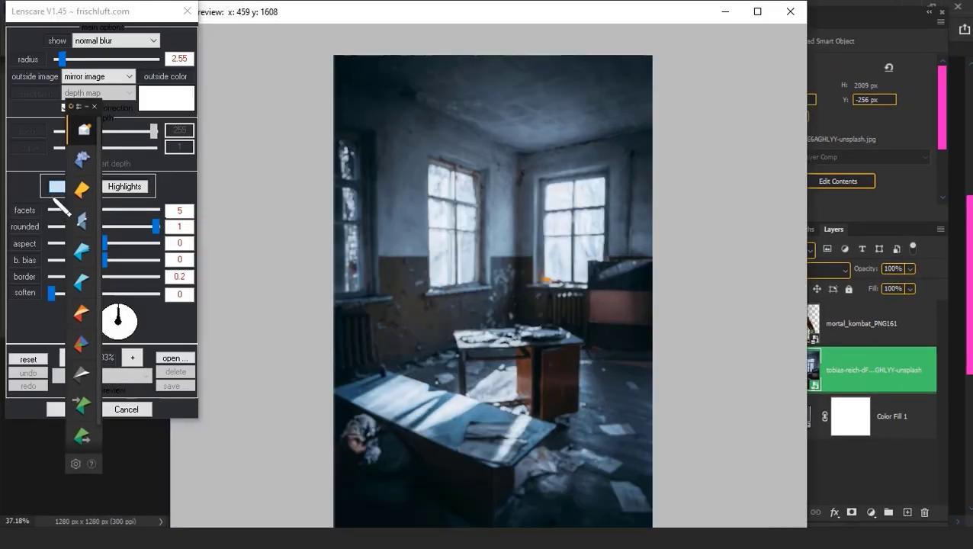
click(73, 410)
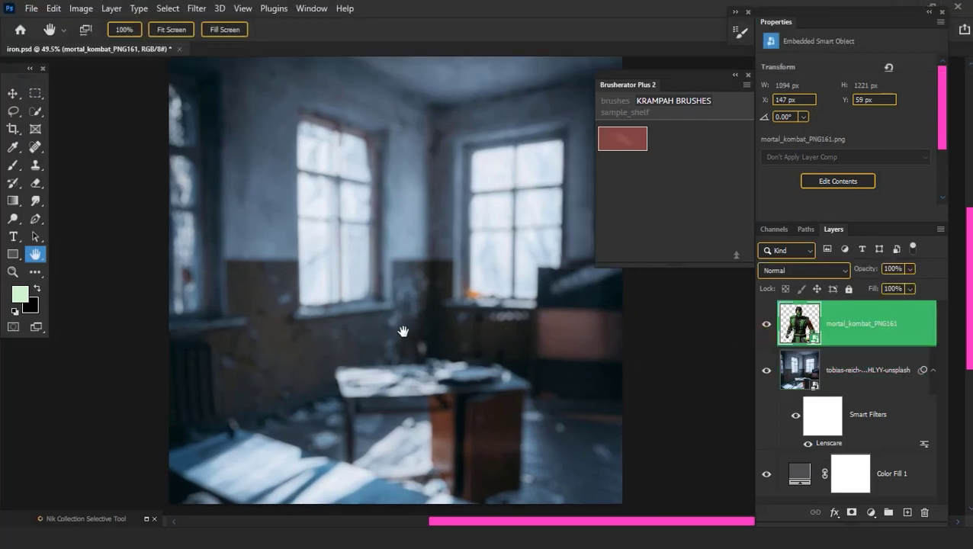
Scale the ninja cutout, add a dark green Soft Light colour fill, and add a Brightness/Contrast layer
key(ctrl+t)
key(ctrl+0)
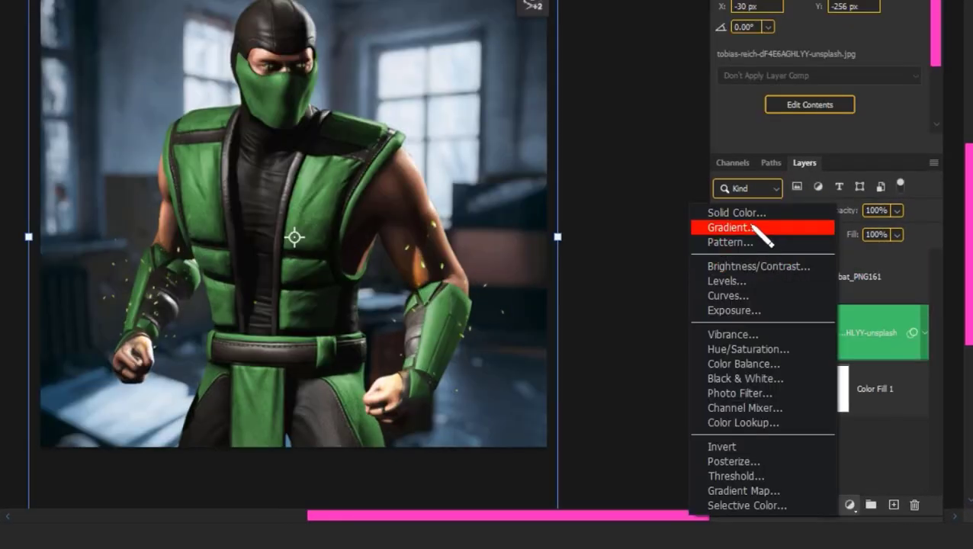
click(758, 212)
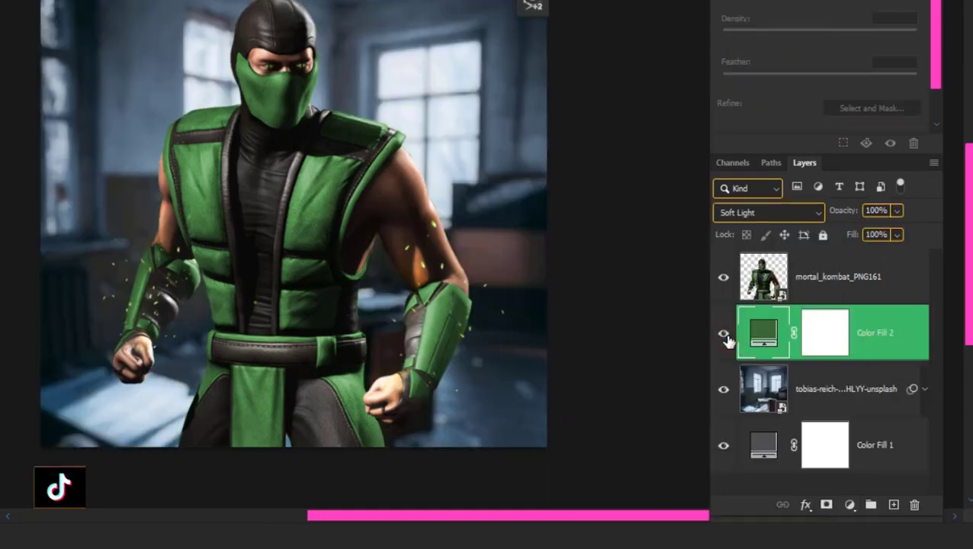
click(850, 504)
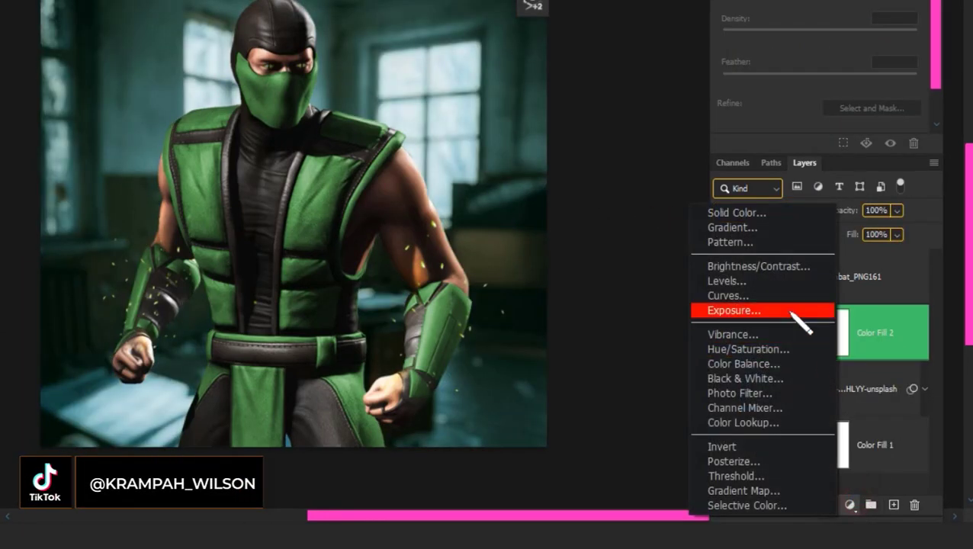
click(763, 267)
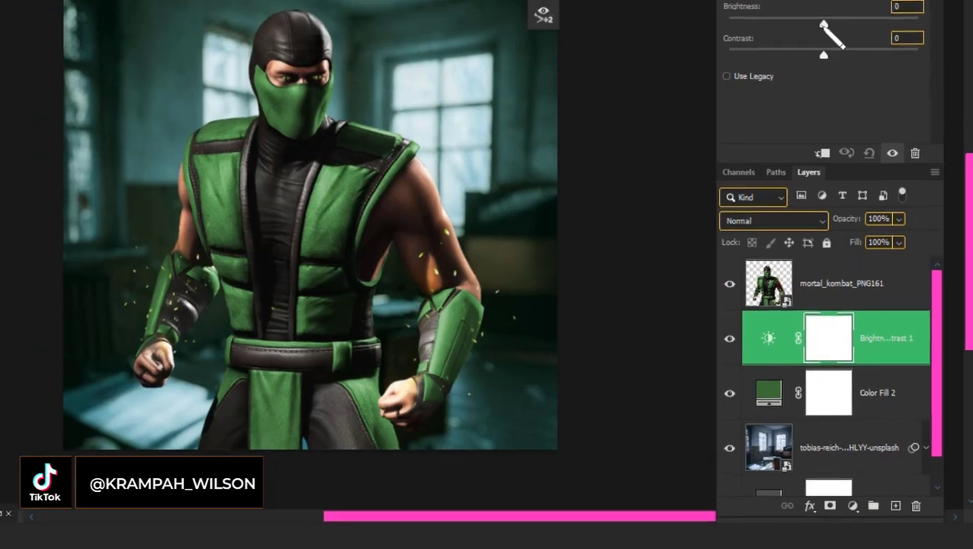
Darken the room with Brightness -57 and Contrast 23
drag(823, 25, 815, 104)
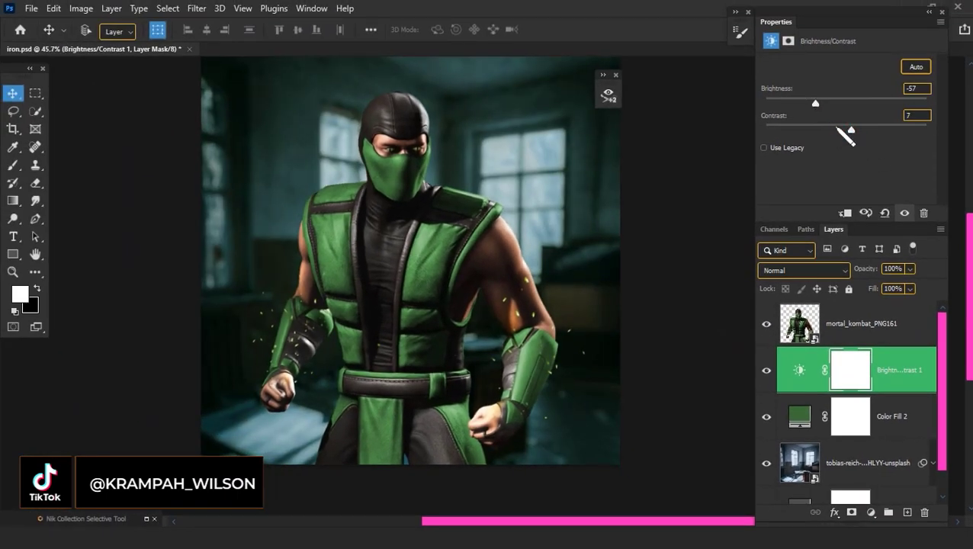
drag(849, 131, 866, 131)
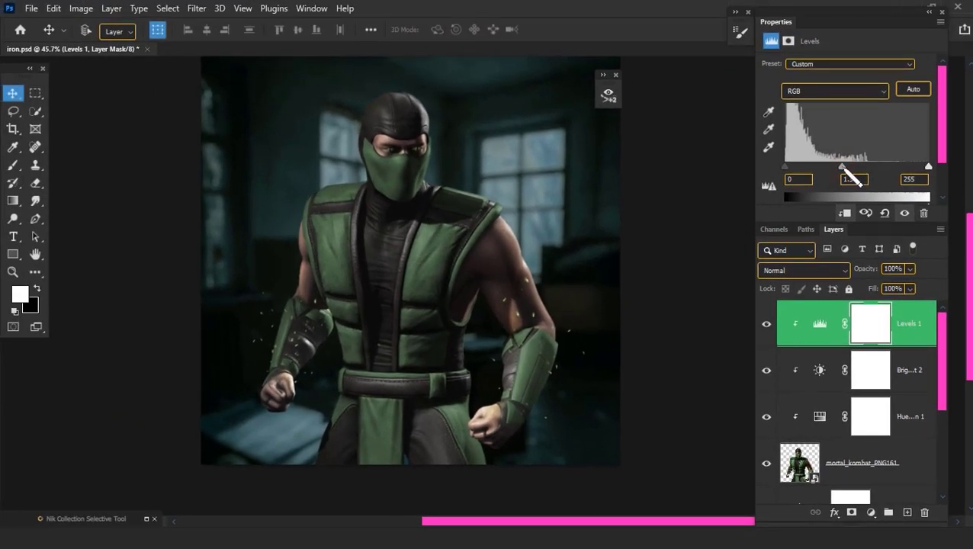
Invert the Levels mask and paint it white over the ninja's arms and torso
key(ctrl+i)
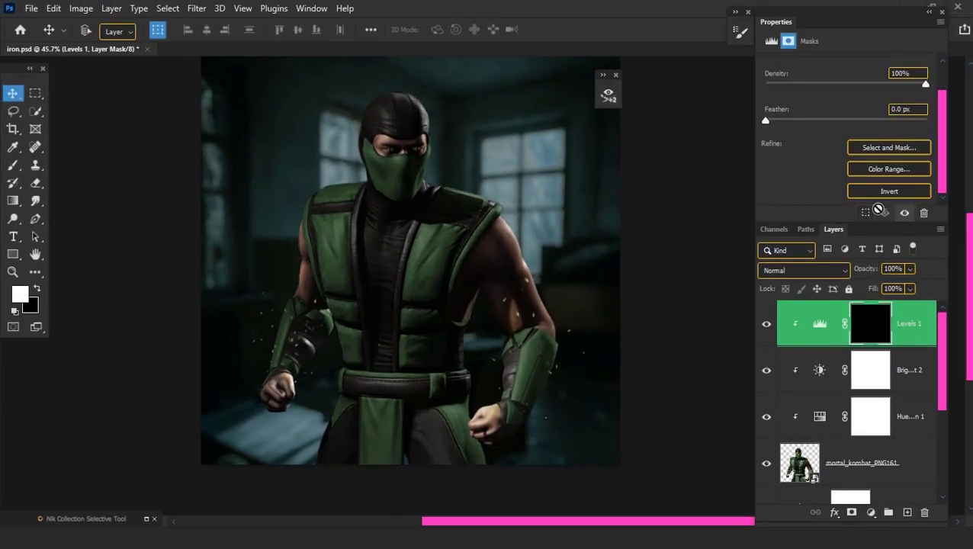
key(b)
drag(556, 394, 440, 149)
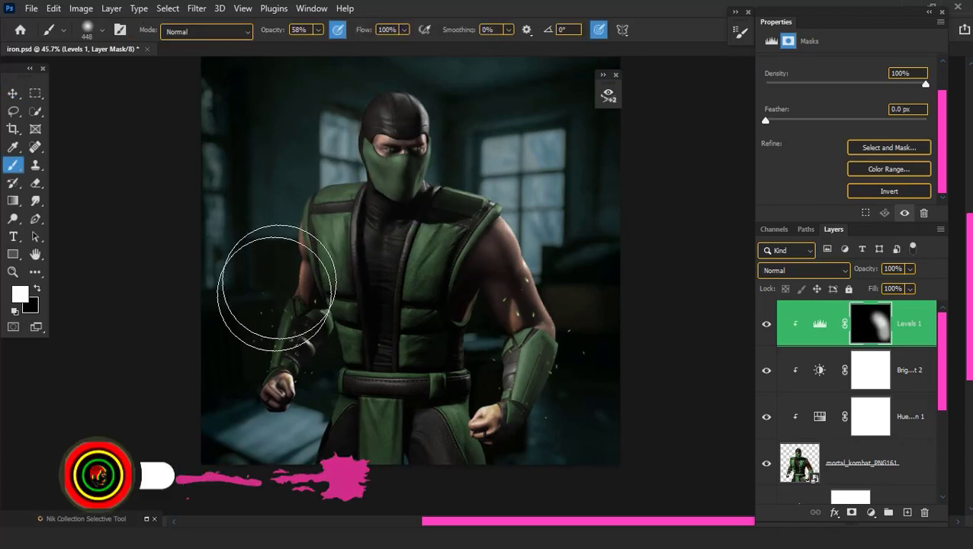
drag(310, 232, 243, 341)
drag(538, 252, 533, 327)
Add a new Layer 1 and clip it to the adjustments below
key(ctrl+shift+alt+n)
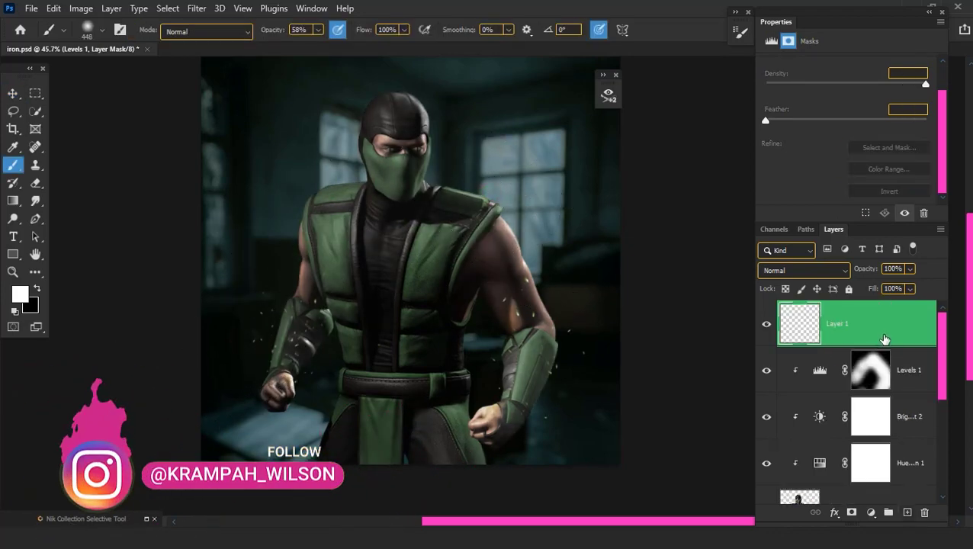
click(899, 341)
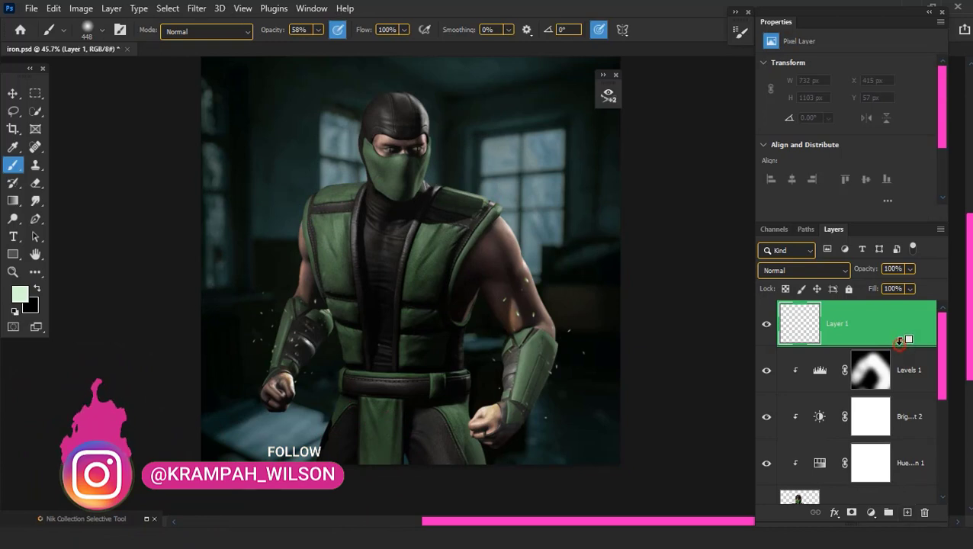
alt+click(900, 340)
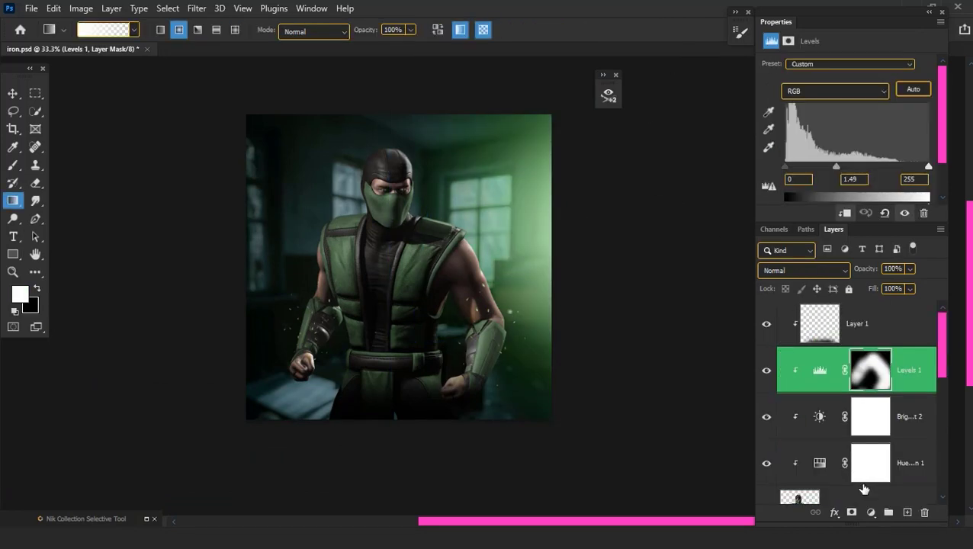
Add a Solid Color fill layer for rim light and tilt the view to paint along the hood
click(871, 512)
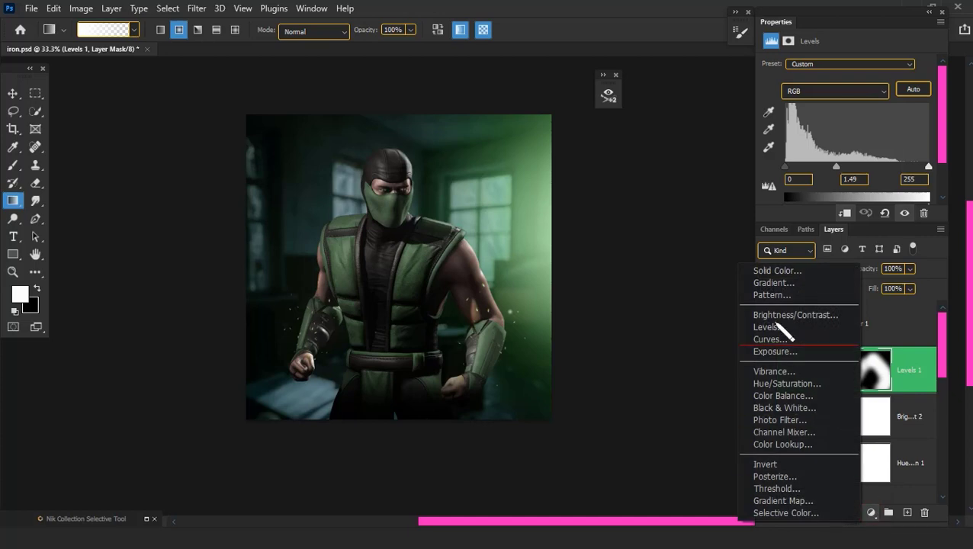
click(775, 271)
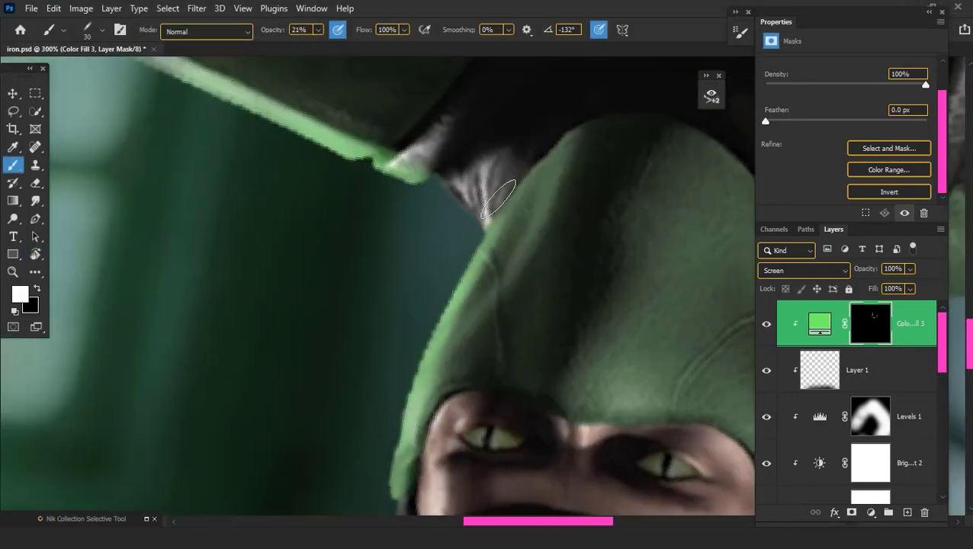
key(r)
drag(560, 147, 591, 182)
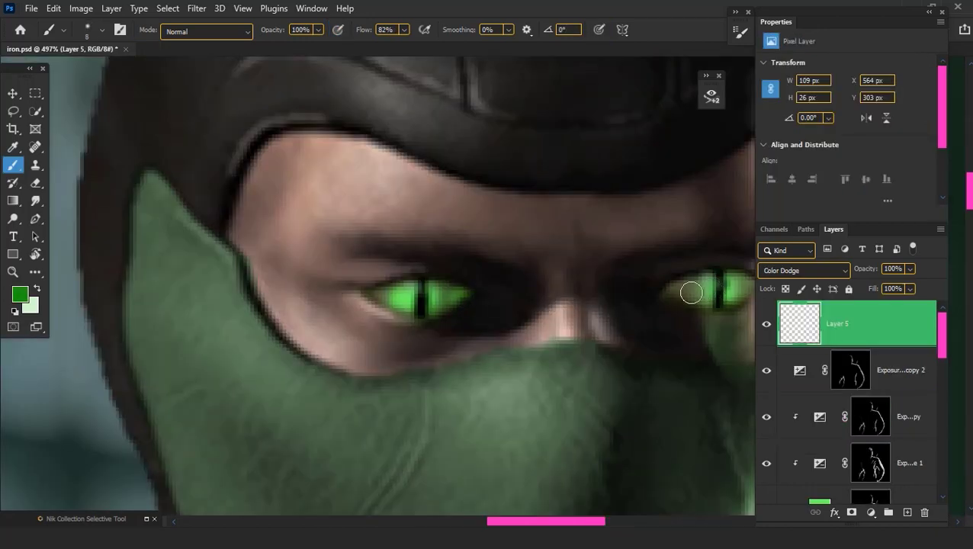
Paint green glow over the ninja's eye
scroll(677, 292, down, 3)
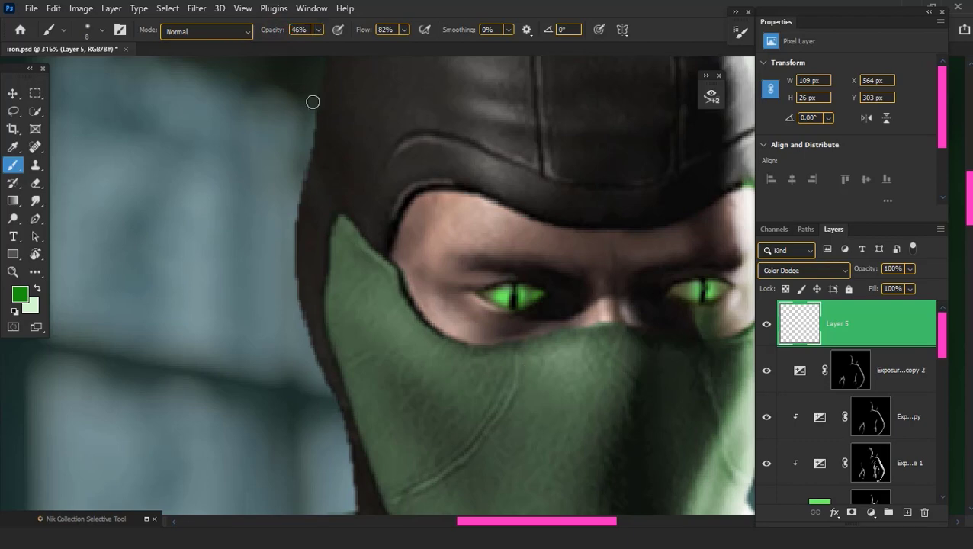
scroll(527, 245, up, 5)
drag(526, 244, 427, 225)
Add a new layer above Layer 5 and choose a light green paint colour
scroll(659, 249, down, 4)
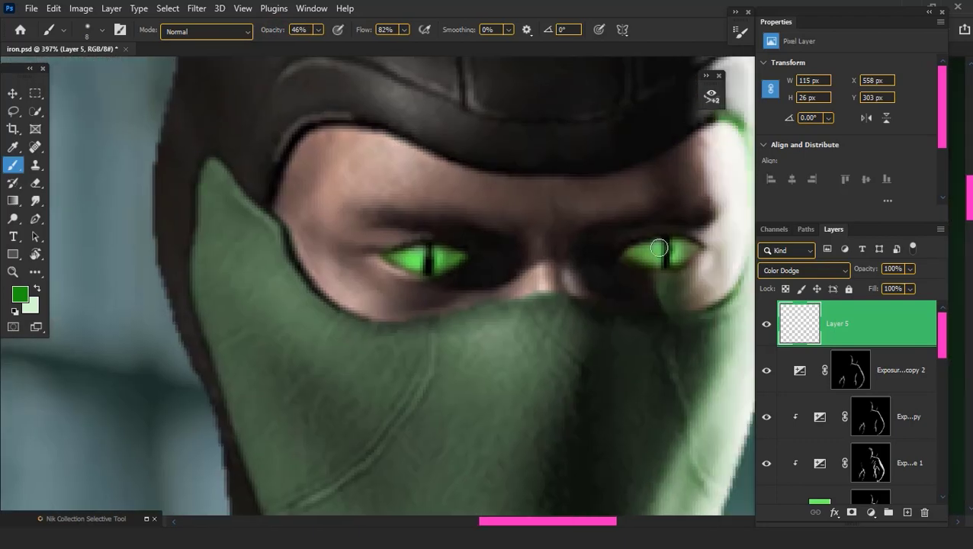
click(923, 512)
click(20, 294)
click(636, 261)
key(Return)
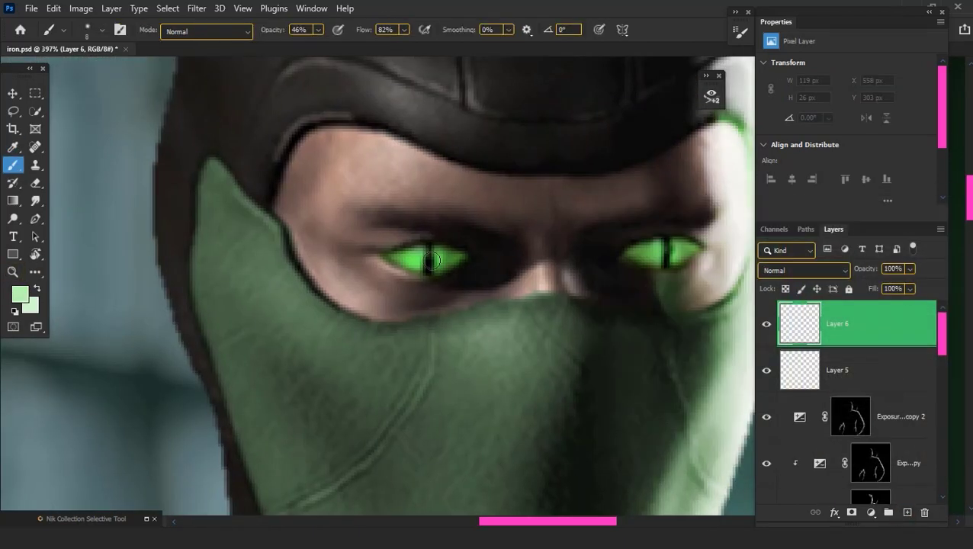
Set Layer 6's blend mode to Hard Mix and add a new Layer 7 above it
click(807, 271)
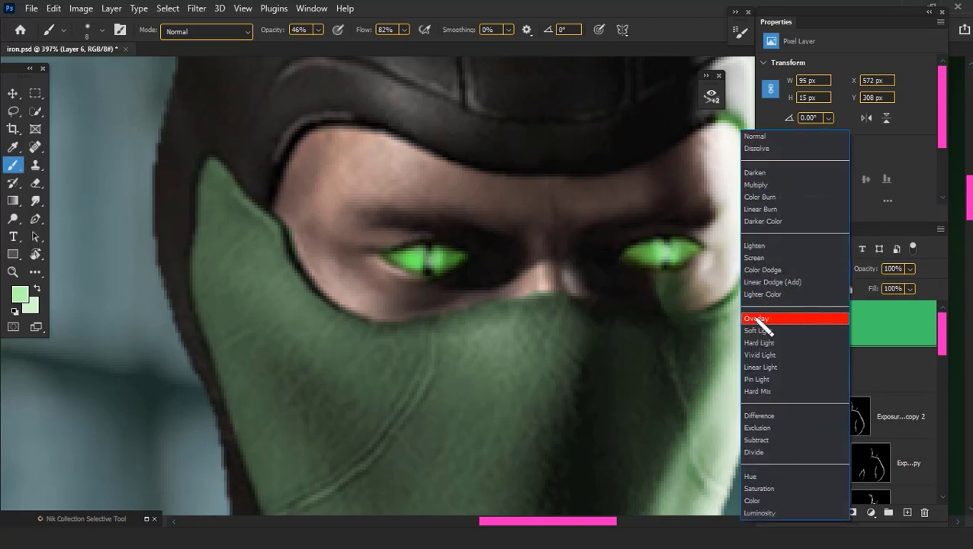
click(785, 393)
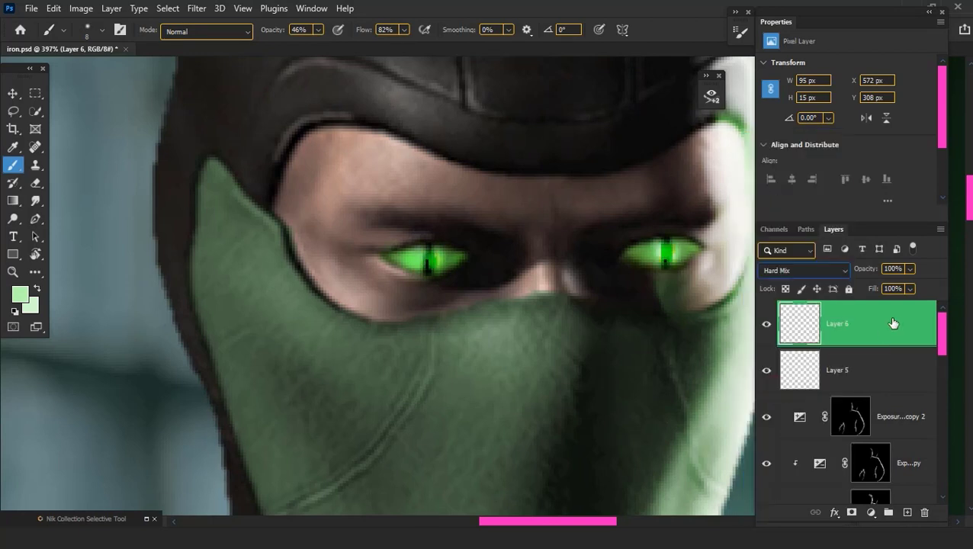
click(906, 512)
click(808, 268)
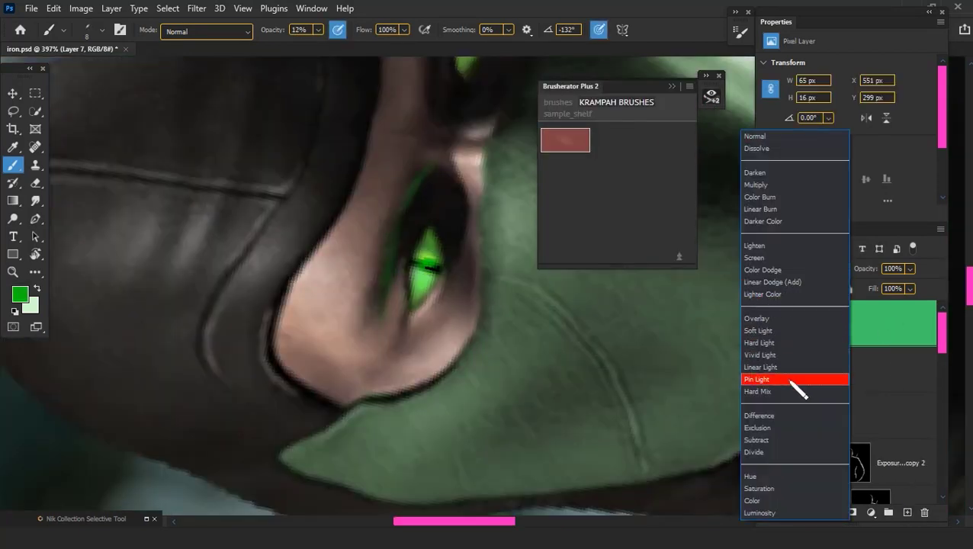
Set Layer 7 to Color Dodge, reset the view rotation, and paint brighter eye glow in Overlay
click(762, 270)
key(r)
click(208, 29)
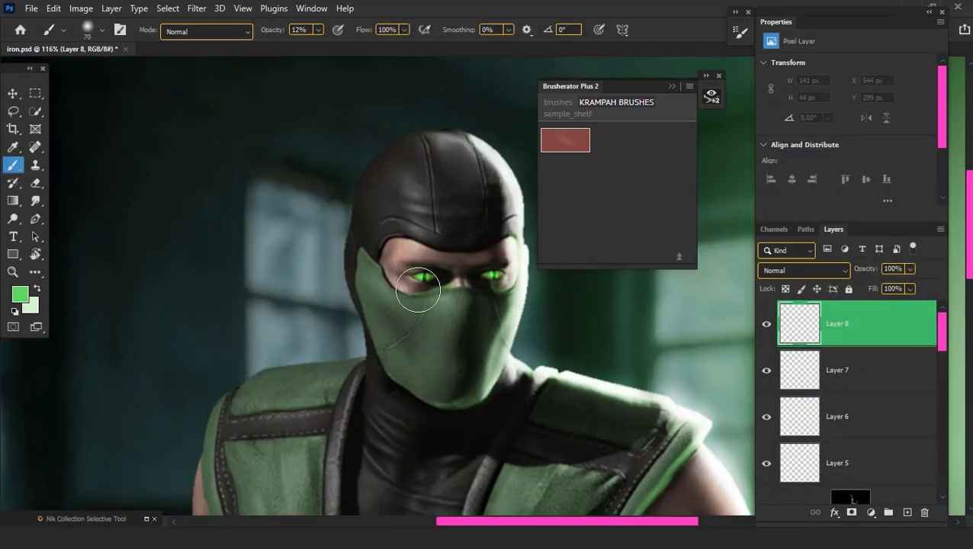
drag(425, 281, 495, 276)
key(ctrl+0)
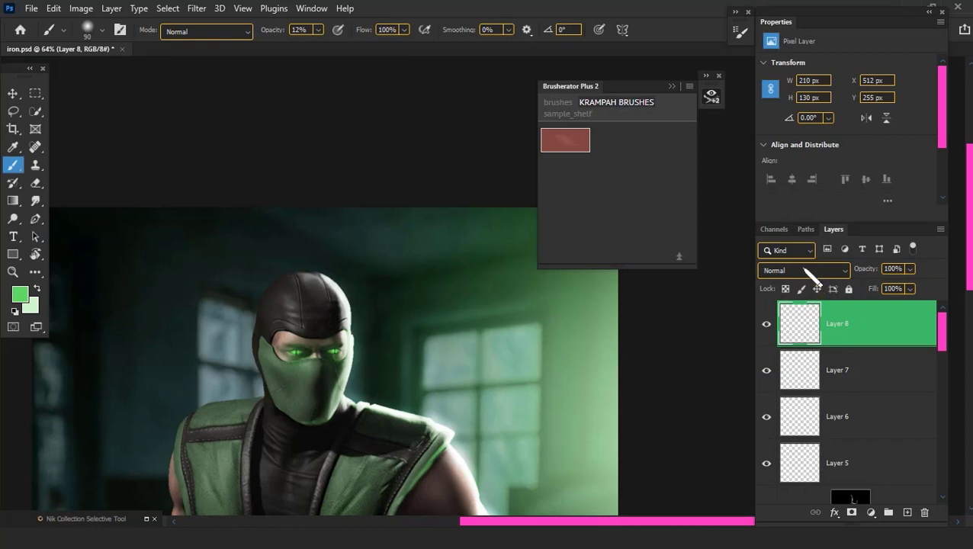
click(803, 269)
click(800, 321)
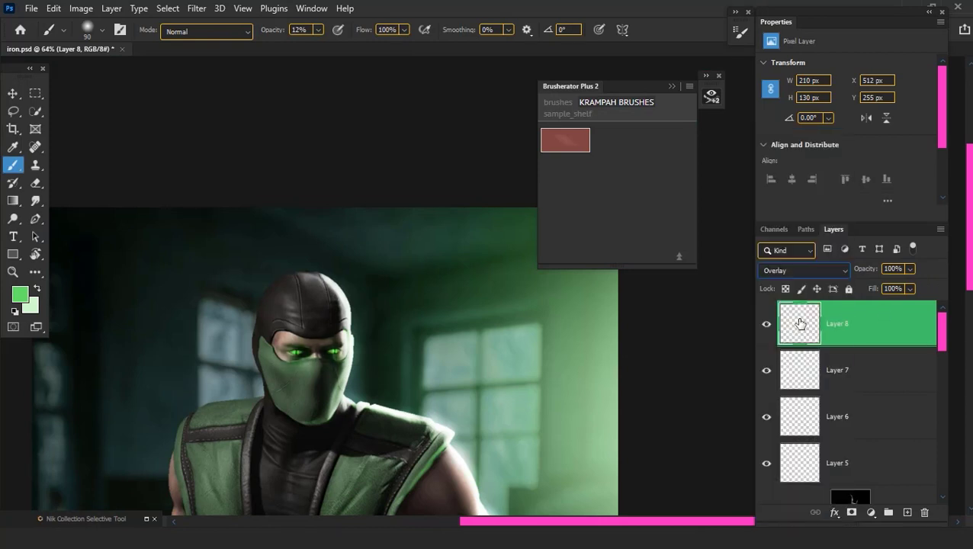
Paint a soft tint over the right eye on a new layer blended in Soft Light
click(908, 512)
scroll(309, 354, up, 2)
scroll(318, 347, up, 2)
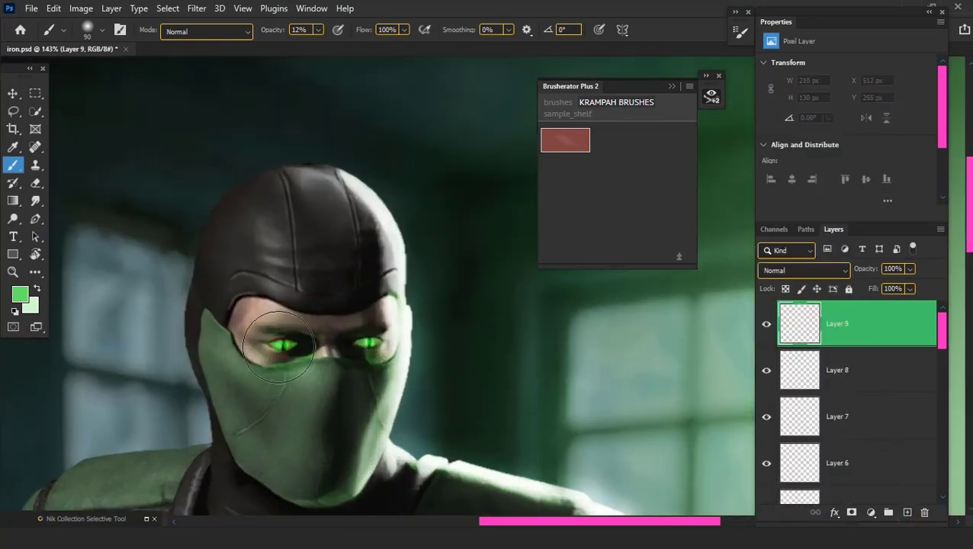
drag(318, 347, 370, 346)
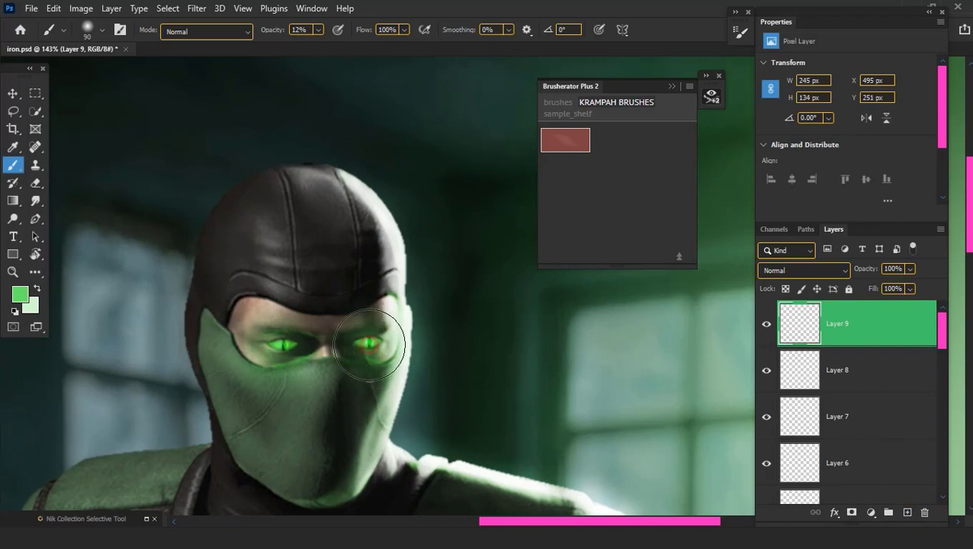
click(804, 270)
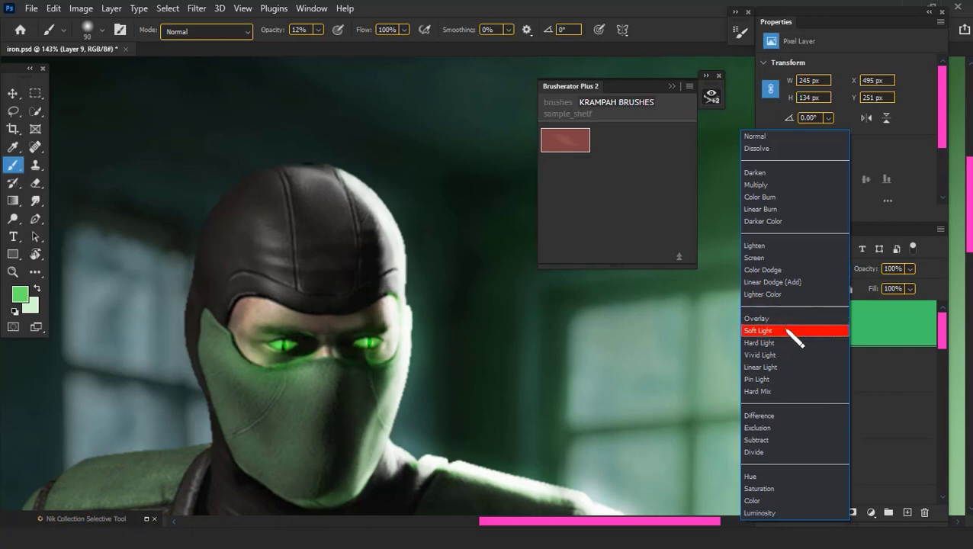
click(793, 330)
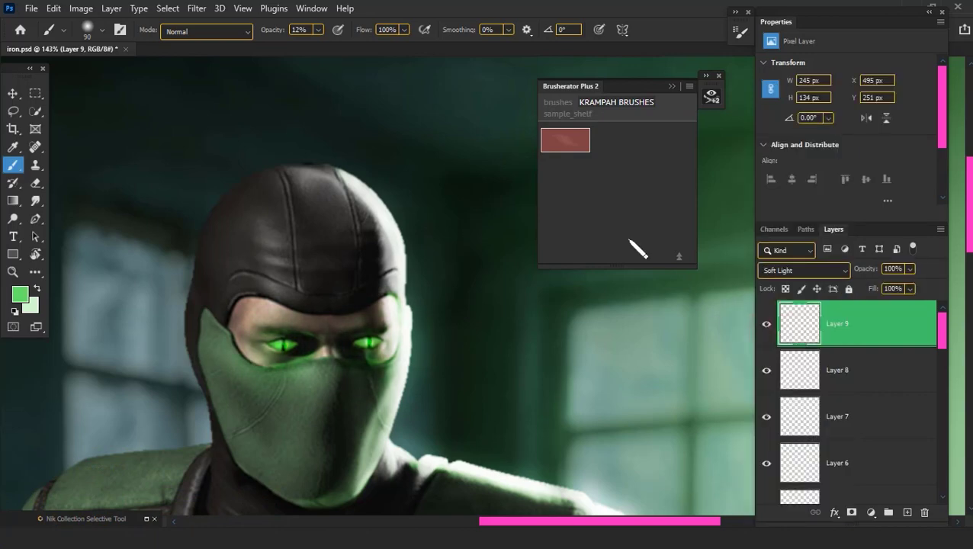
scroll(462, 282, down, 5)
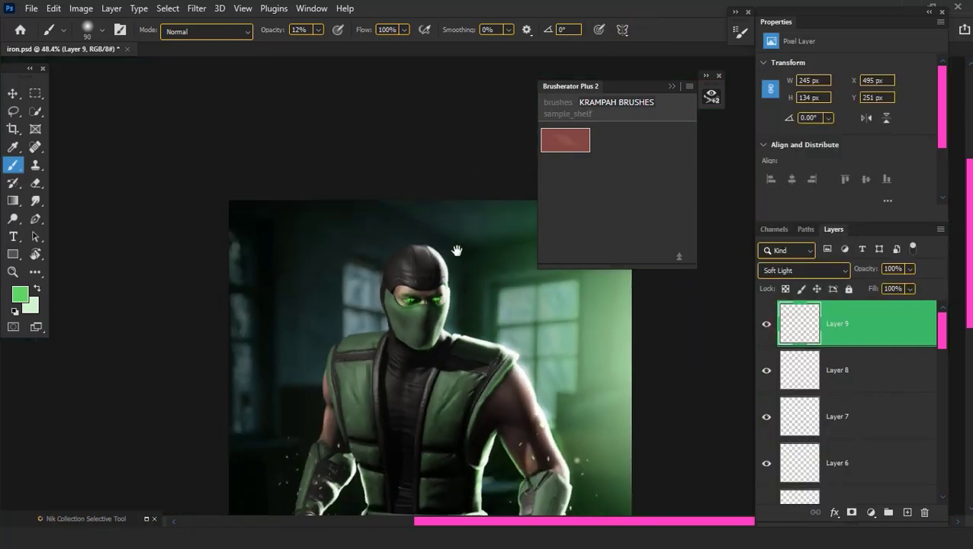
scroll(458, 278, down, 2)
scroll(450, 251, up, 3)
scroll(427, 244, up, 2)
scroll(398, 283, up, 2)
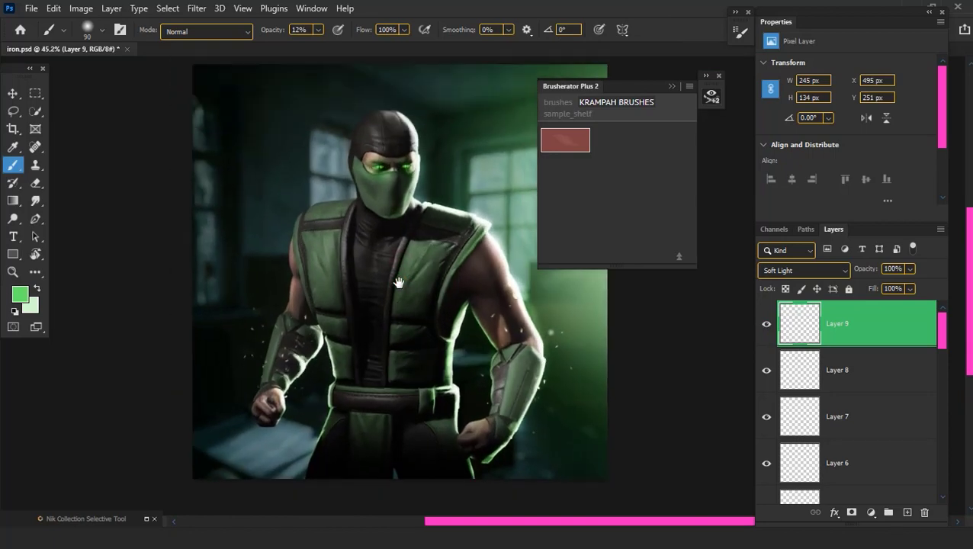
On a new top layer, give S_ZapFrom body lightning a mint green glow and commit it
click(907, 512)
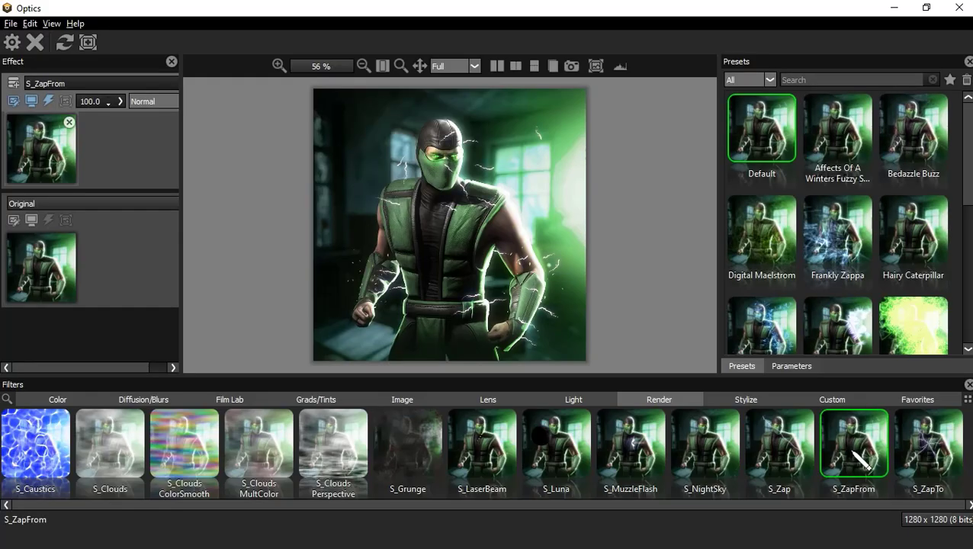
click(791, 366)
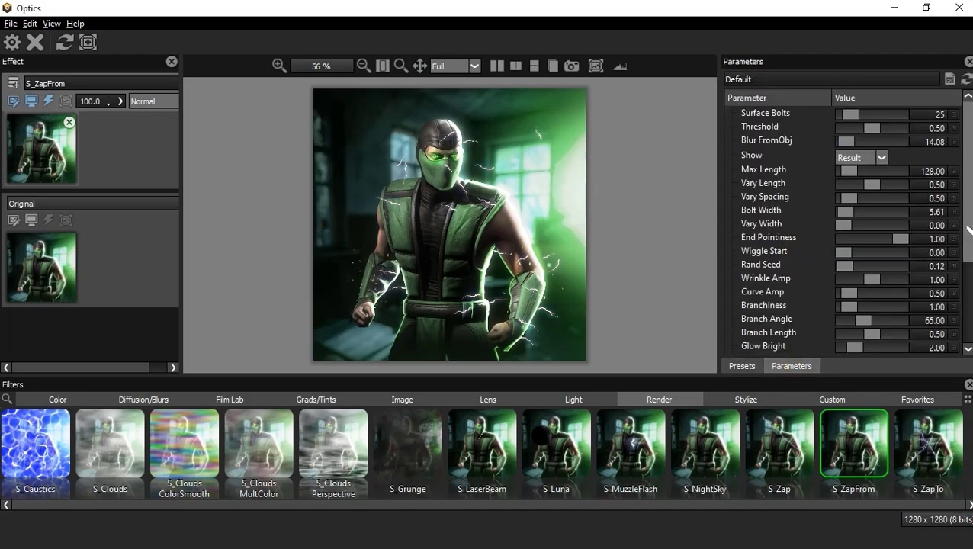
scroll(846, 228, down, 3)
click(845, 251)
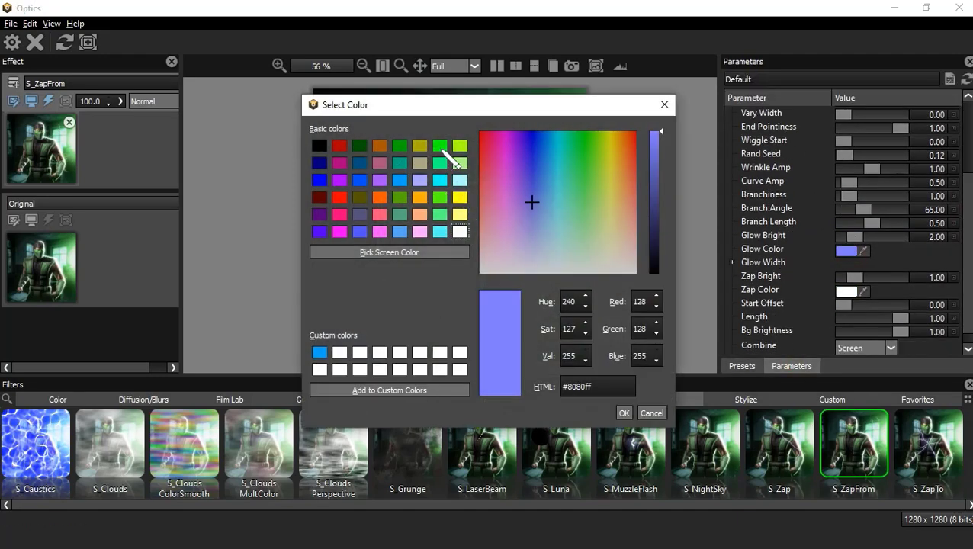
click(439, 146)
drag(577, 145, 577, 185)
click(623, 412)
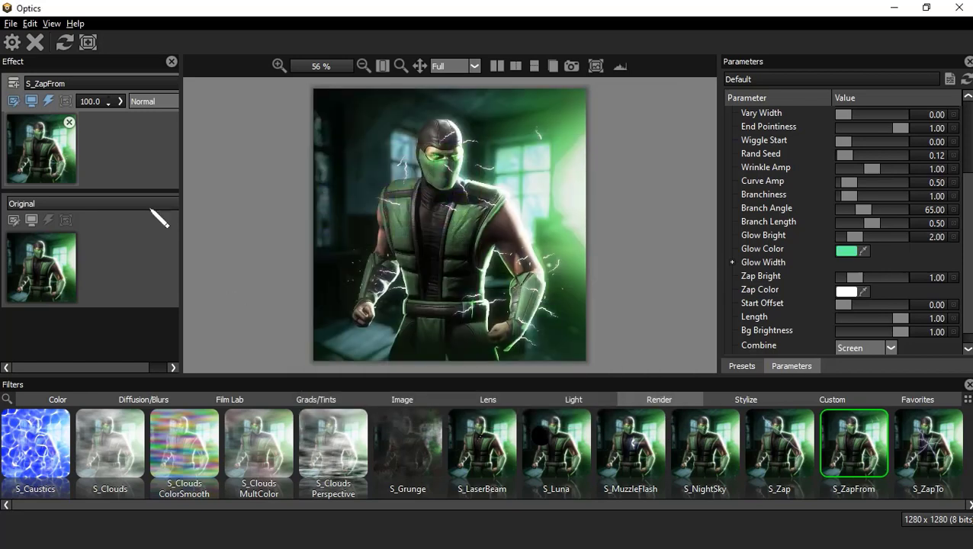
click(11, 97)
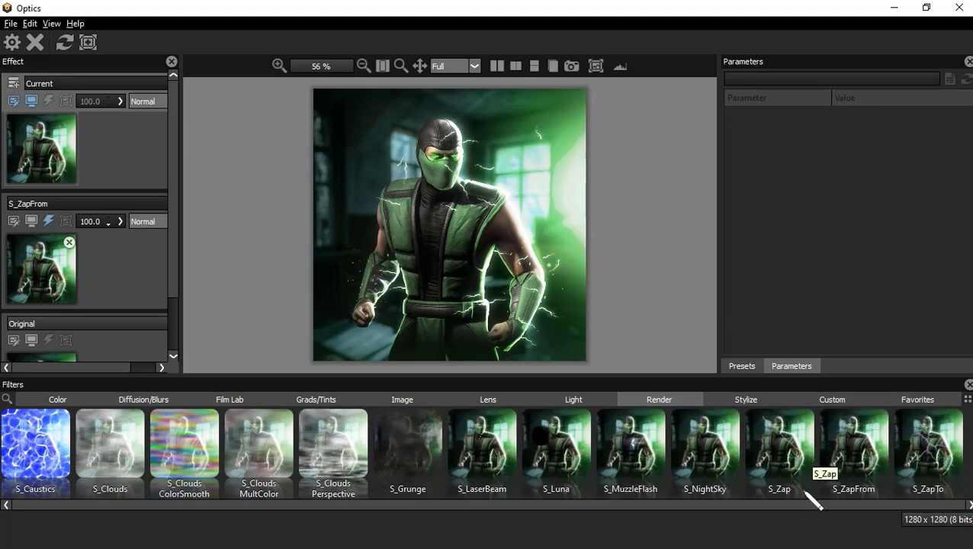
Add an S_Zap lightning bolt routed between the ninja's hands at waist level
click(779, 443)
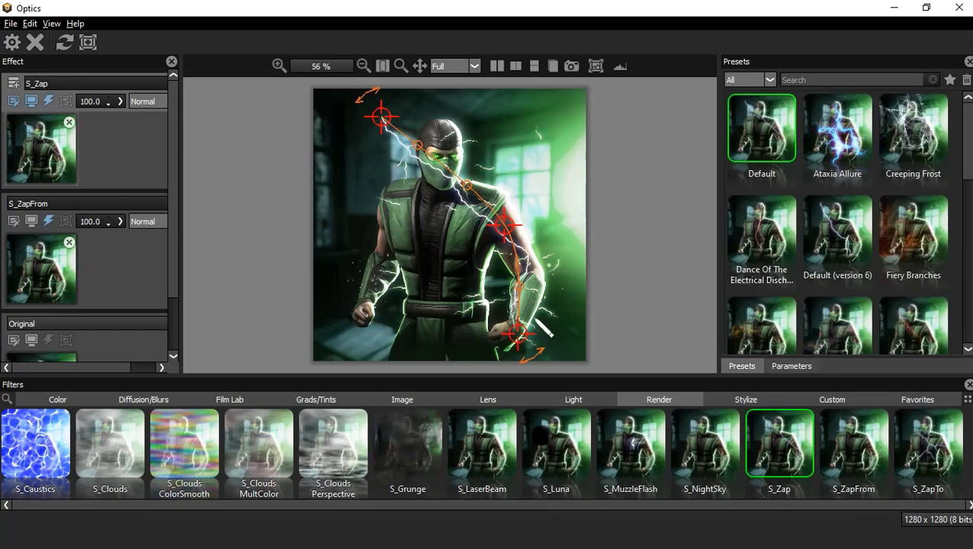
drag(543, 250, 453, 341)
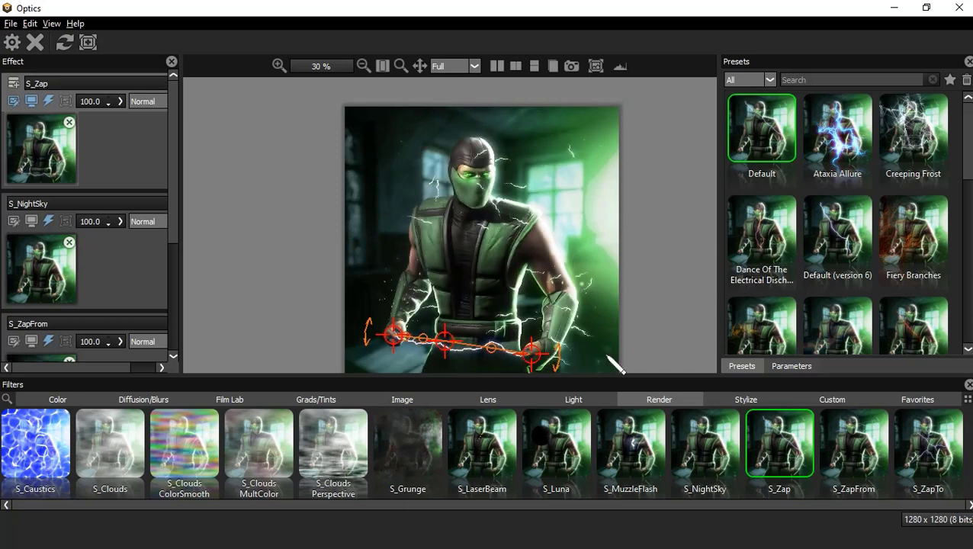
key(ctrl+plus)
scroll(537, 190, down, 5)
scroll(552, 200, down, 2)
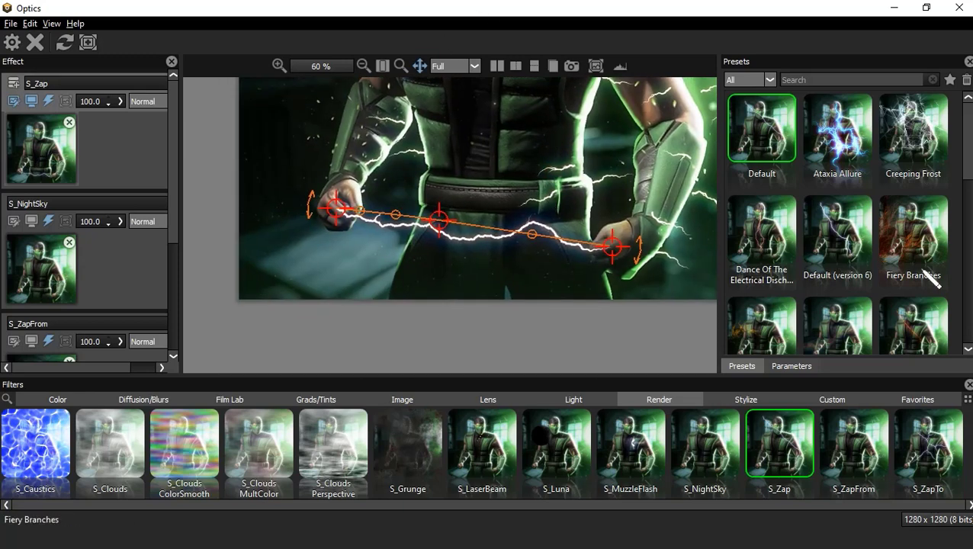
Raise the bolt count to 22 and set the bolt's glow colour to green
click(791, 366)
click(840, 143)
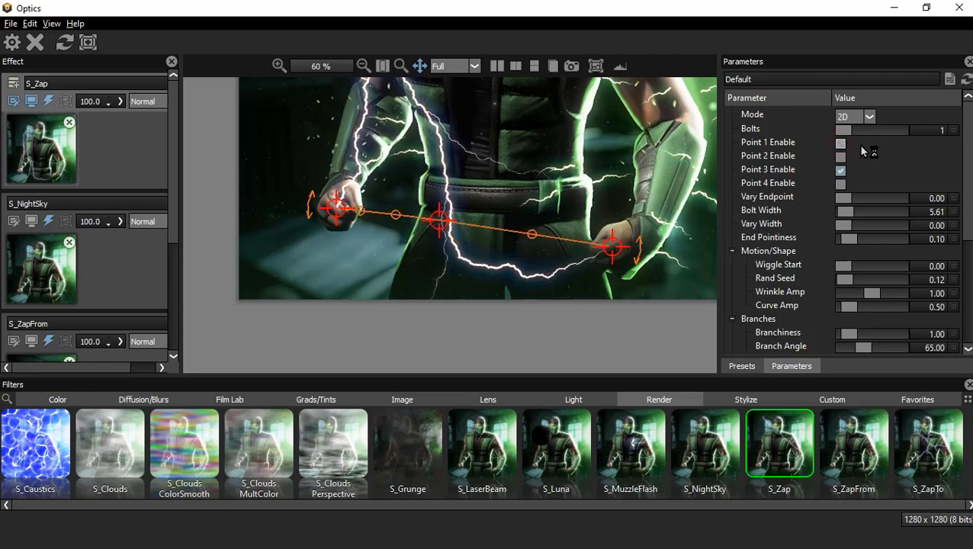
drag(844, 130, 881, 145)
scroll(880, 191, down, 3)
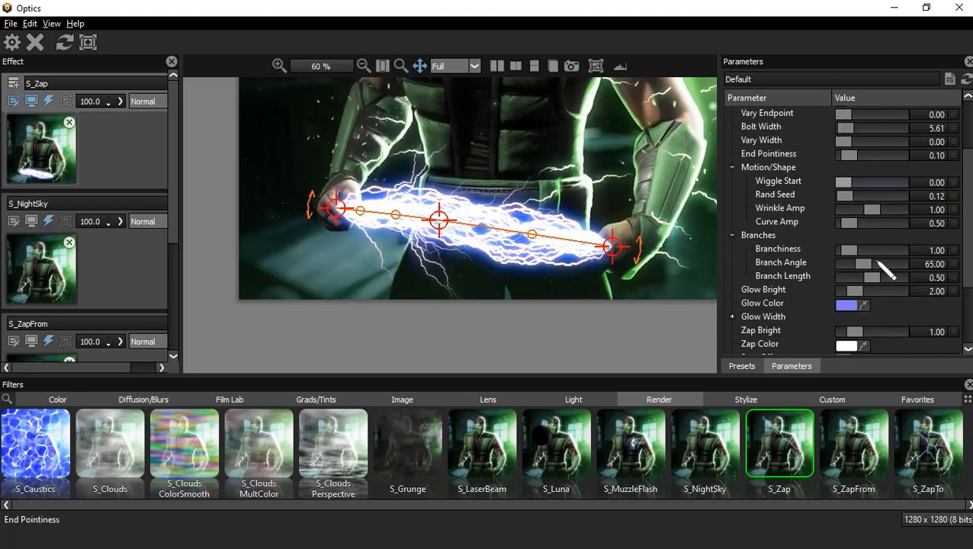
click(846, 305)
click(439, 146)
click(624, 412)
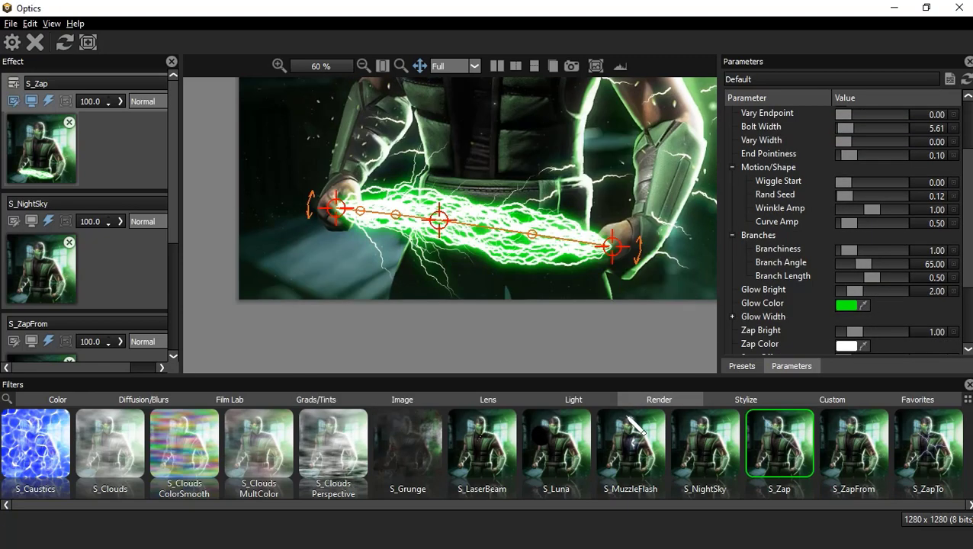
Reduce the bolt count to 5, choose a brighter green glow, and apply the lightning
scroll(490, 305, down, 3)
scroll(881, 191, up, 3)
drag(880, 130, 850, 134)
scroll(840, 315, down, 3)
click(846, 304)
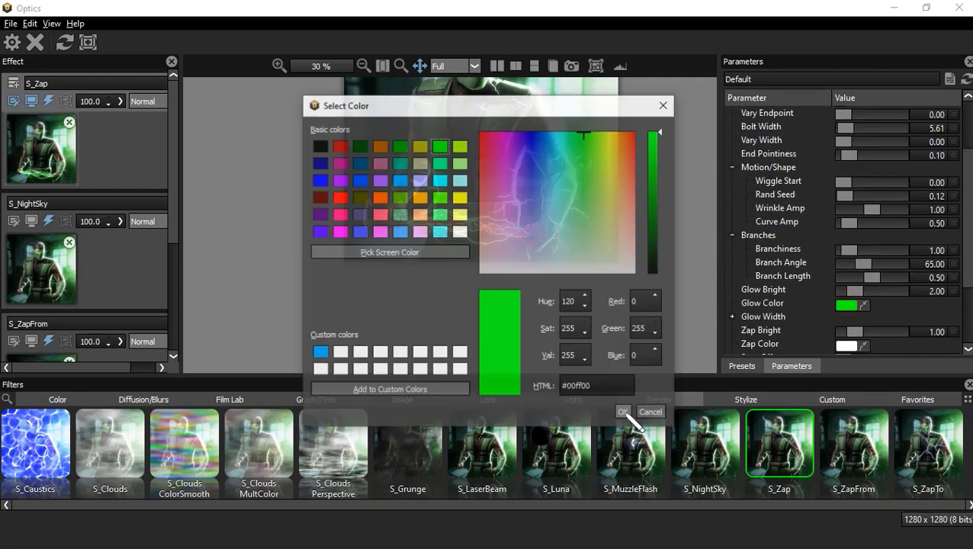
click(572, 137)
click(624, 412)
scroll(477, 164, up, 4)
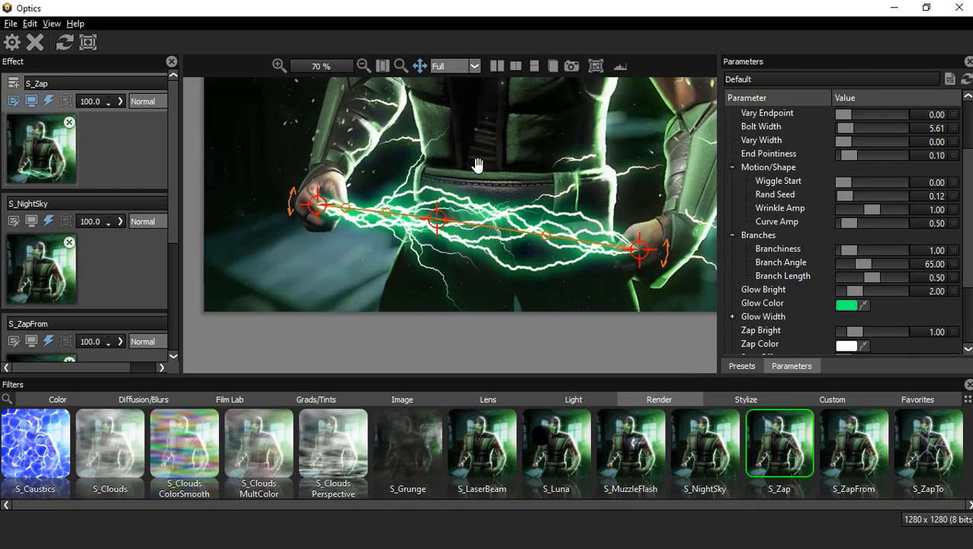
click(34, 46)
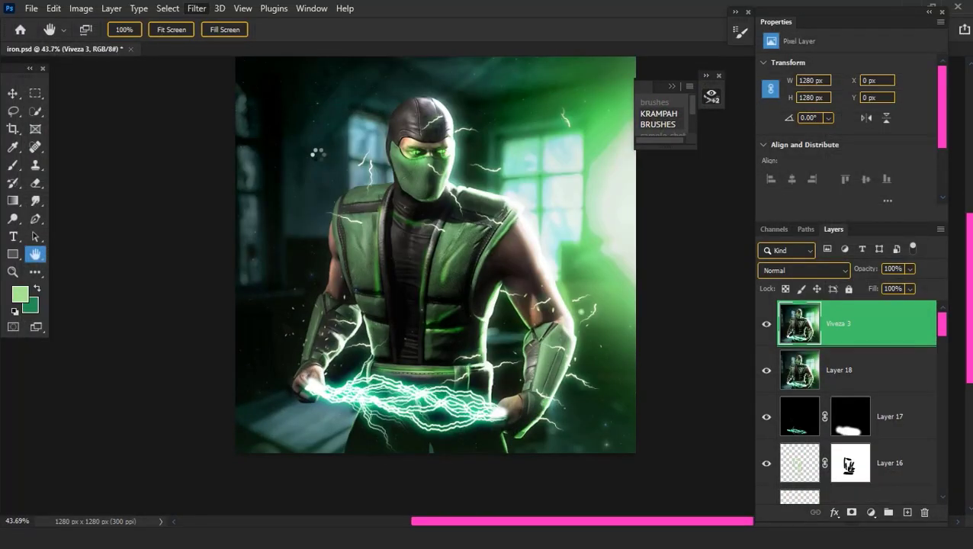
In Camera Raw, set Contrast +15, Highlights -12, Shadows +7, Texture +20, Vibrance +14, Sharpening 16
key(ctrl+shift+a)
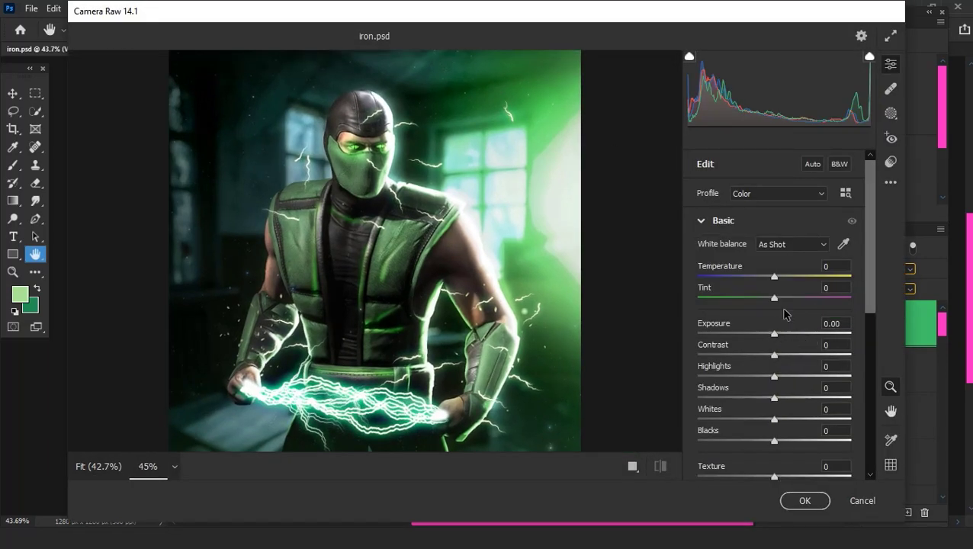
mouse_move(774, 354)
mouse_down()
mouse_move(805, 376)
mouse_move(764, 376)
mouse_move(728, 398)
mouse_up()
drag(765, 276, 777, 282)
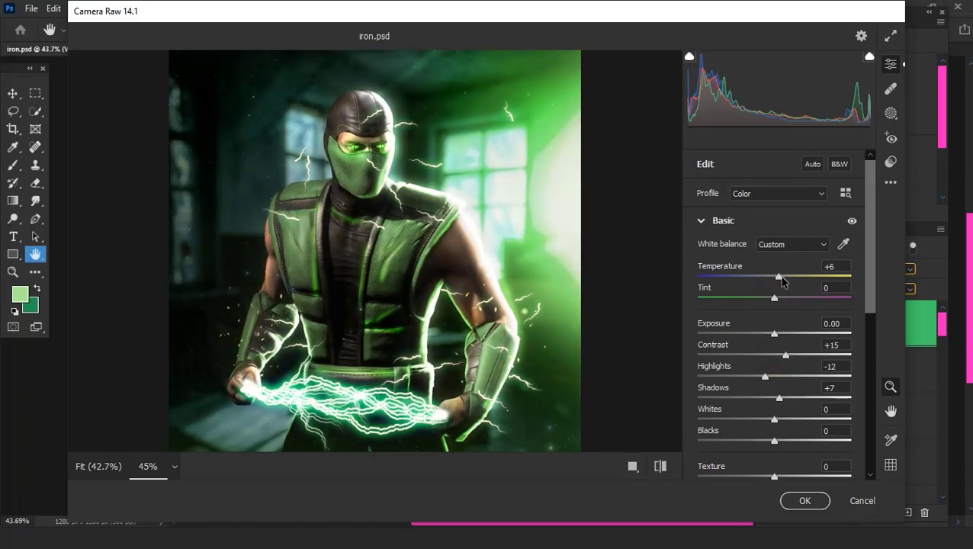
drag(774, 479, 789, 479)
scroll(785, 427, down, 3)
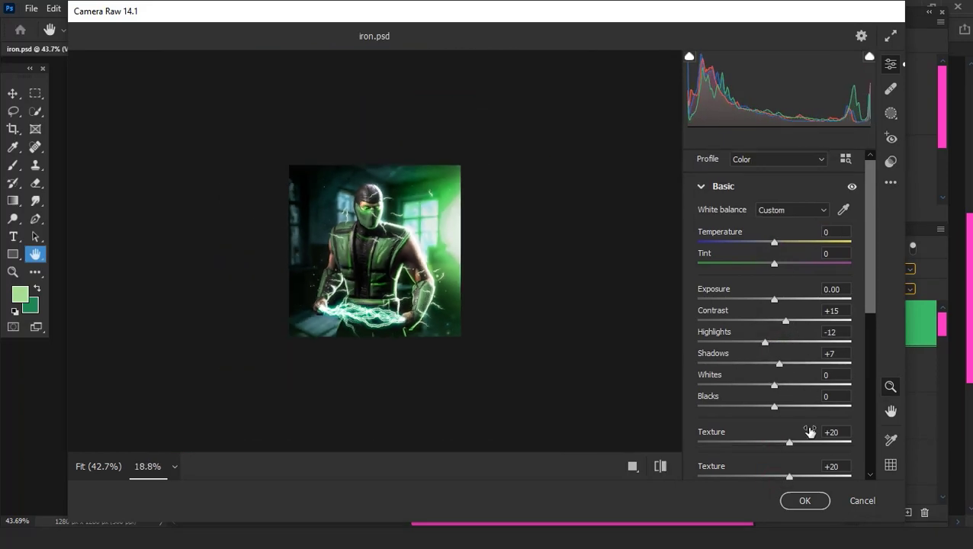
click(785, 452)
scroll(838, 442, down, 3)
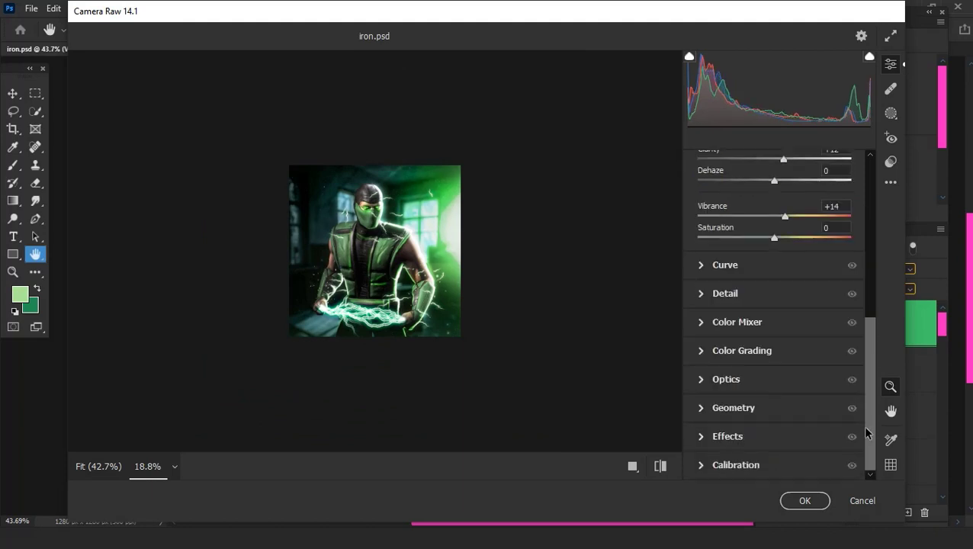
click(705, 295)
click(715, 315)
scroll(767, 417, down, 1)
Shift the green hue and boost aqua saturation in the HSL mixer, then apply Camera Raw
click(724, 393)
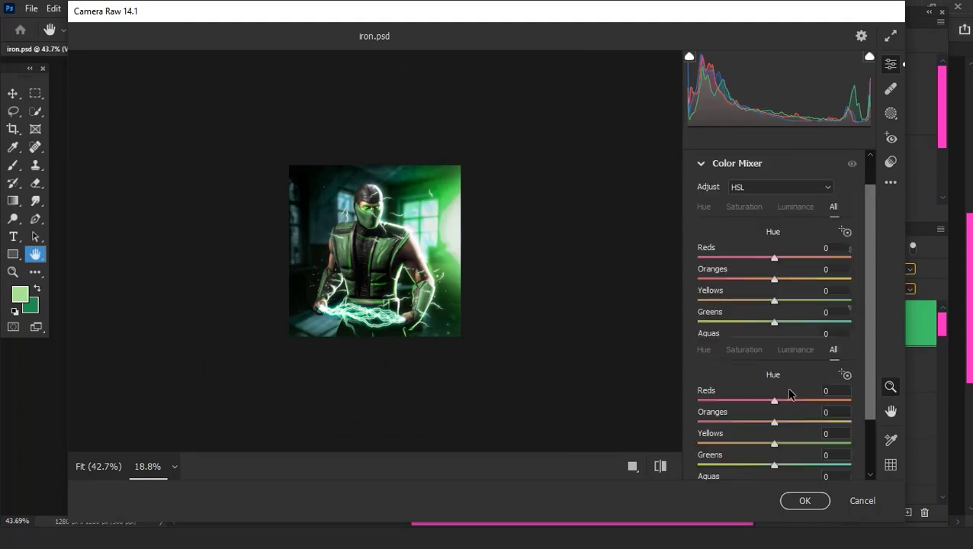
mouse_move(774, 321)
mouse_down()
mouse_move(809, 339)
mouse_move(780, 322)
mouse_move(734, 343)
mouse_up()
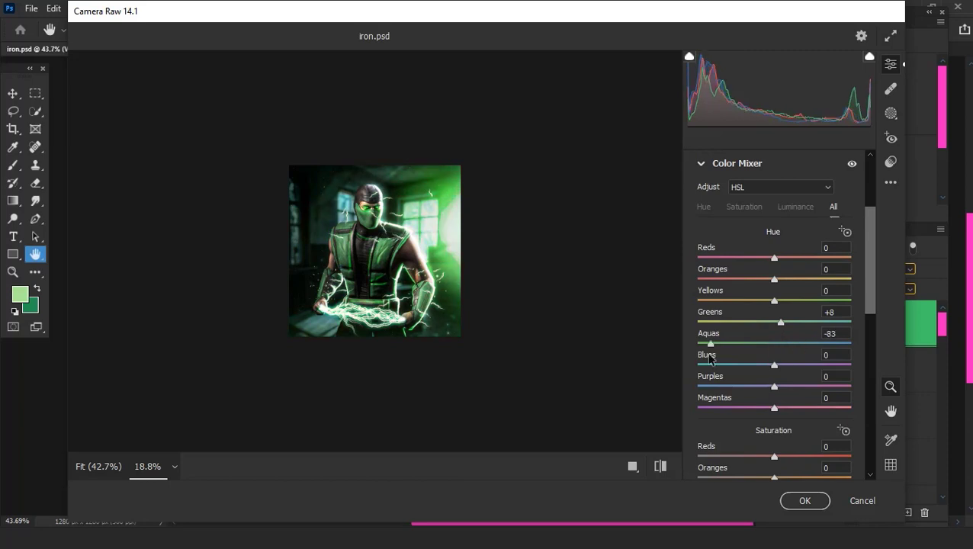
scroll(356, 297, up, 3)
scroll(356, 297, up, 1)
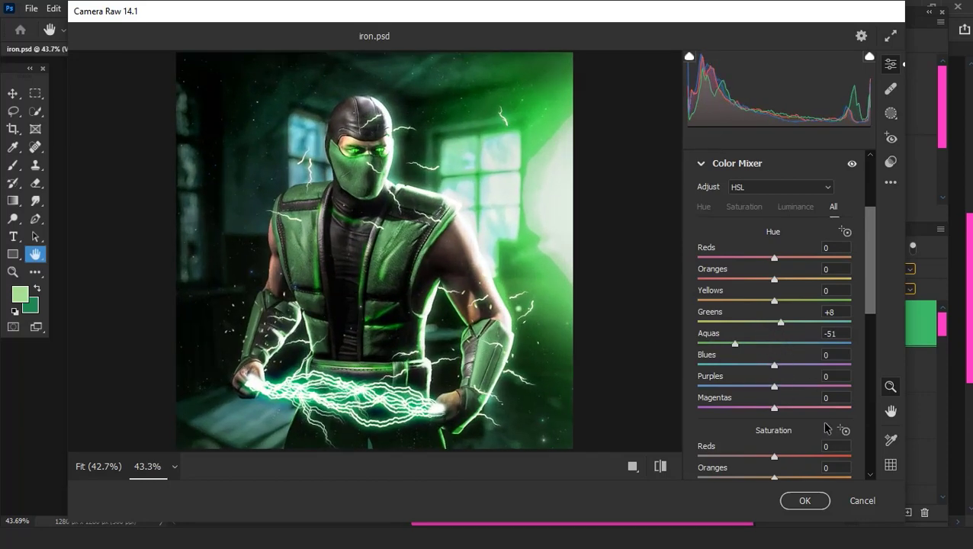
scroll(824, 428, down, 3)
drag(774, 336, 803, 335)
scroll(373, 250, down, 1)
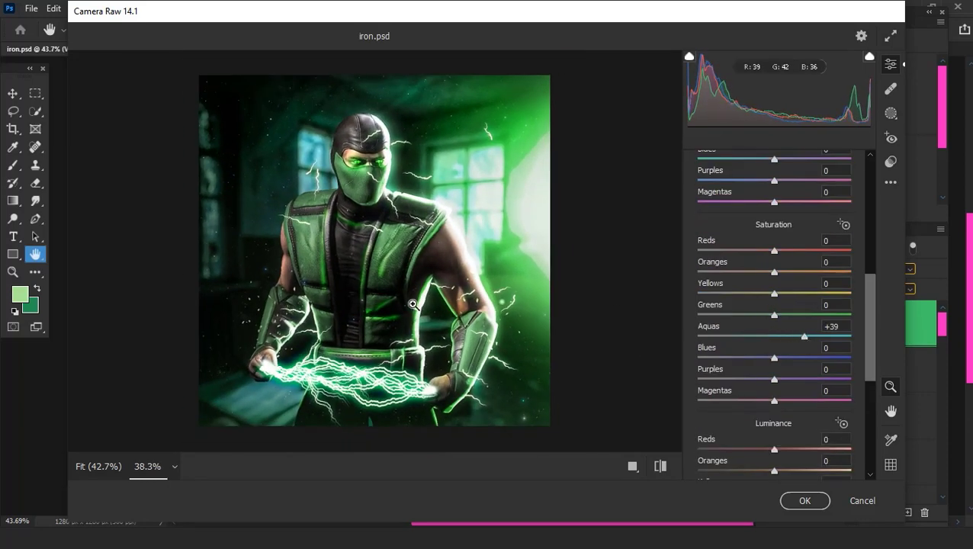
scroll(374, 250, down, 1)
scroll(763, 288, up, 2)
click(804, 500)
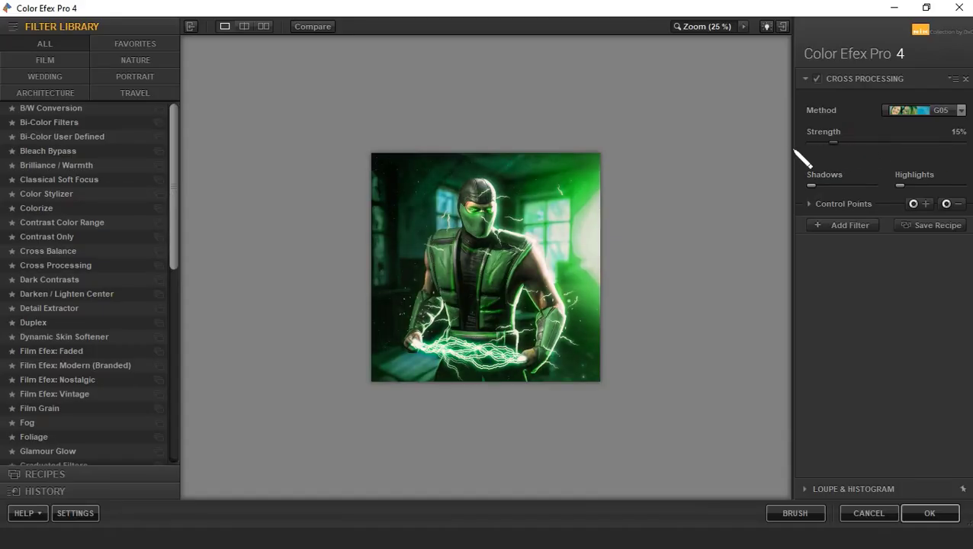
Raise the Cross Processing strength and add a Darken / Lighten Center filter
drag(808, 143, 851, 143)
click(845, 225)
click(68, 295)
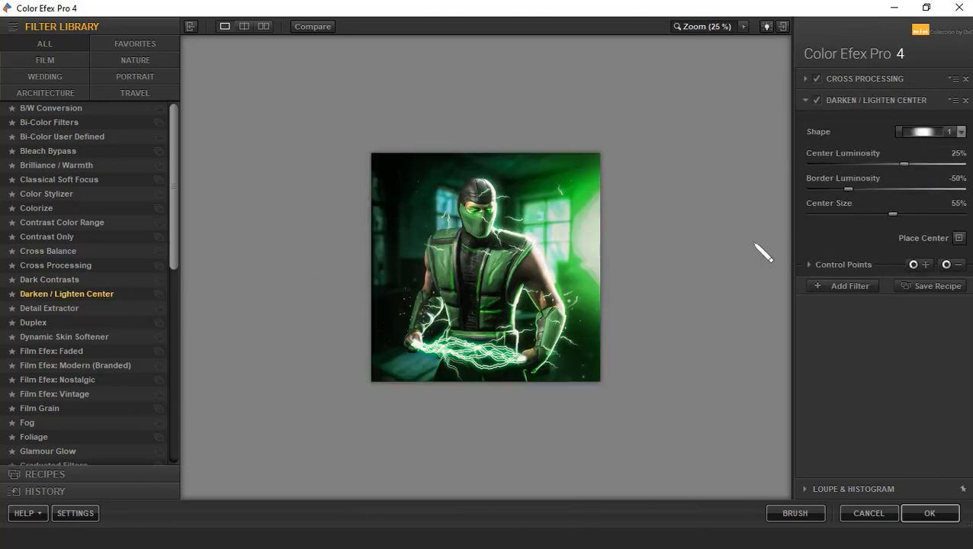
Add a second Cross Processing filter using method C01 at 26%, then apply the stack to the image
click(846, 286)
click(55, 266)
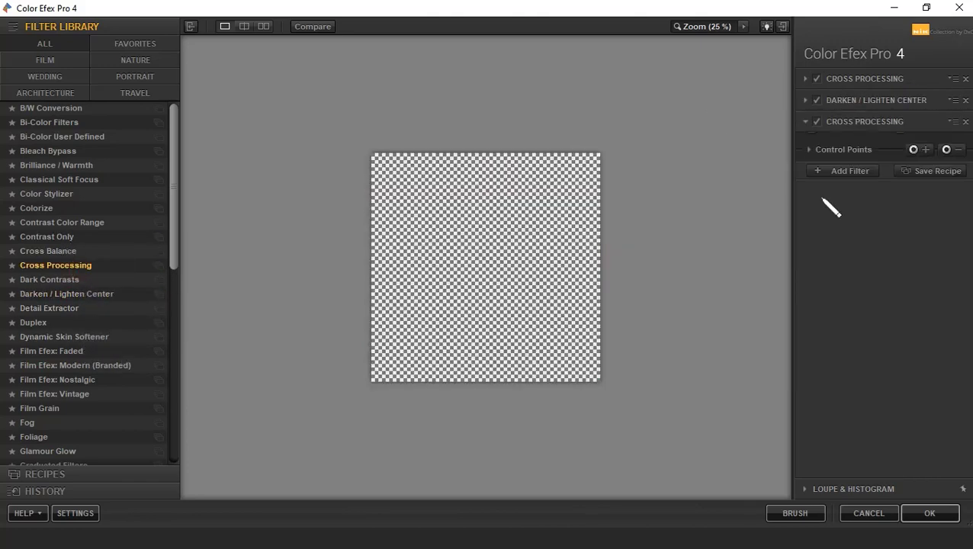
click(899, 155)
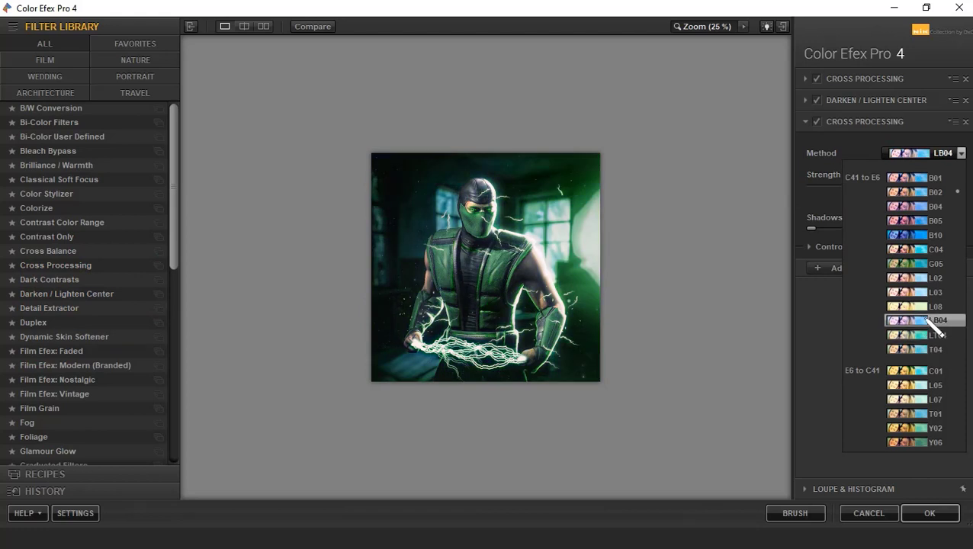
click(921, 370)
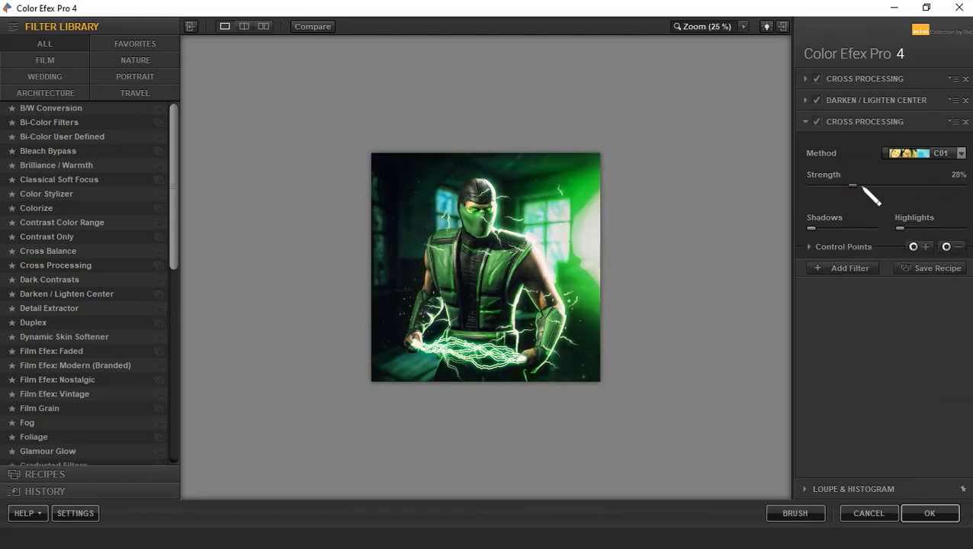
drag(850, 185, 804, 187)
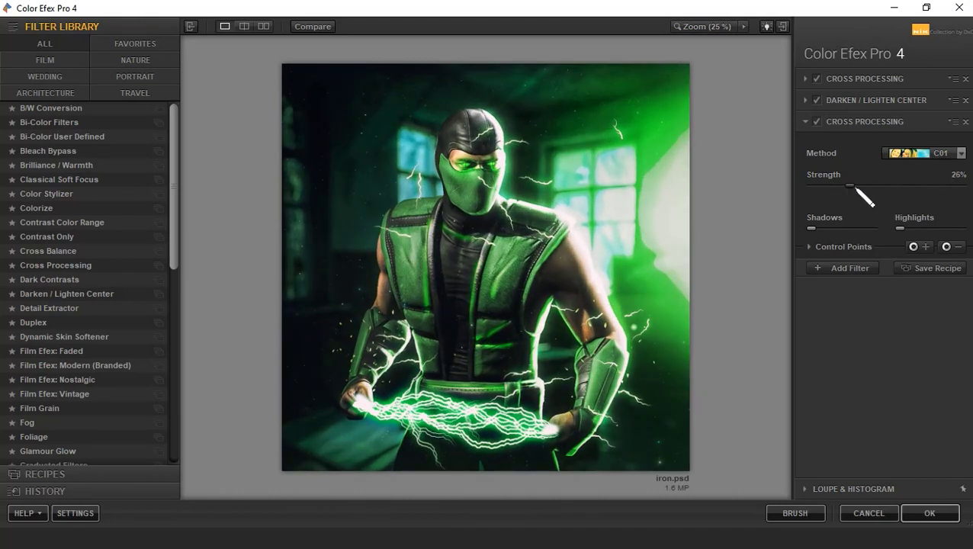
click(843, 267)
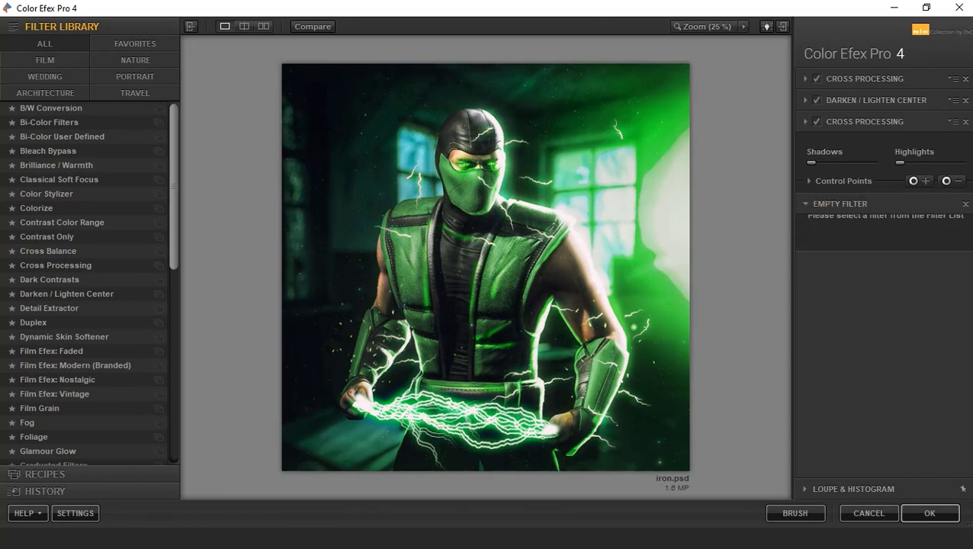
click(930, 512)
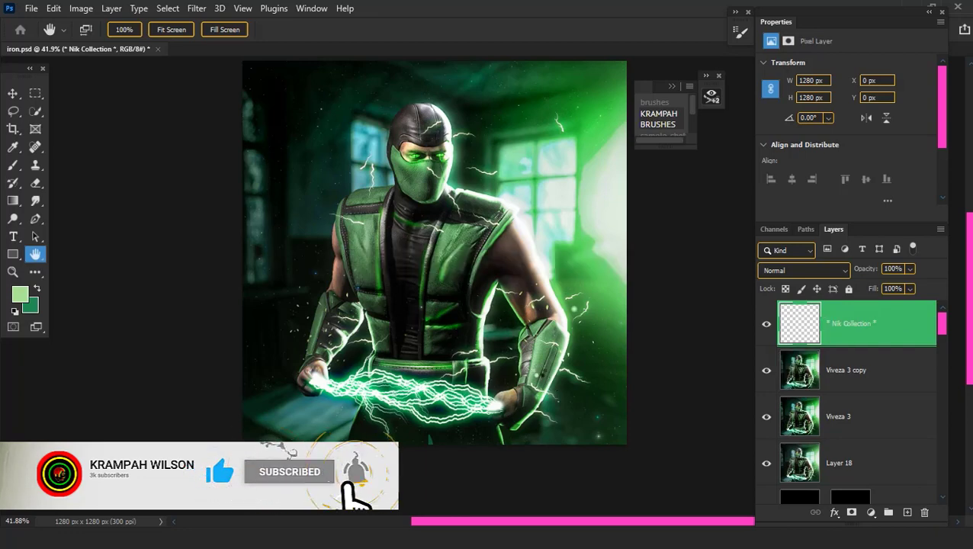
scroll(403, 230, up, 3)
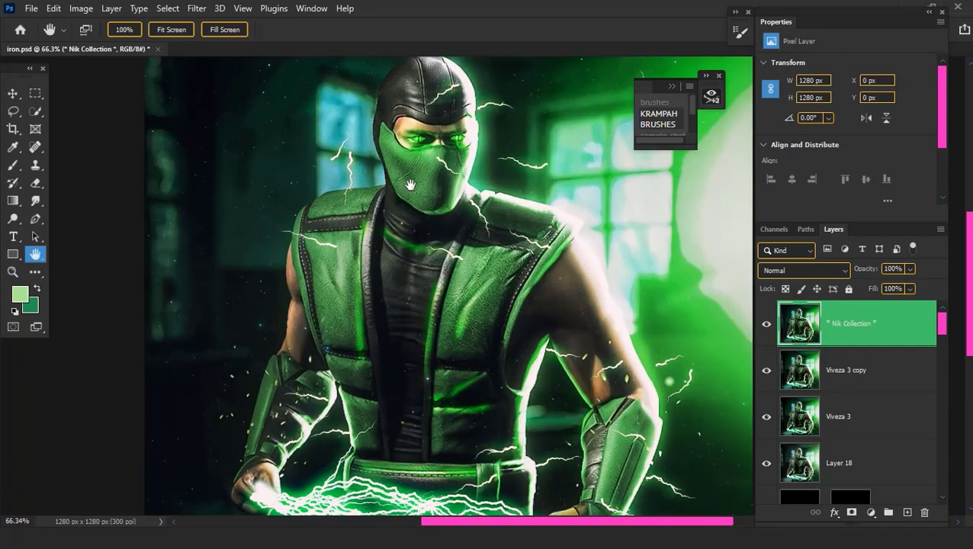
scroll(403, 230, down, 2)
scroll(537, 370, down, 1)
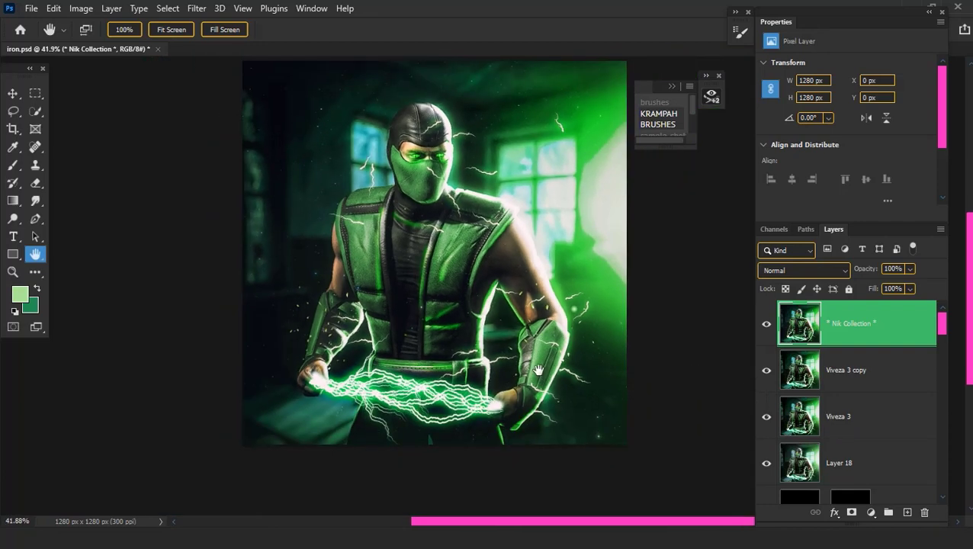
scroll(409, 185, up, 3)
scroll(391, 212, down, 3)
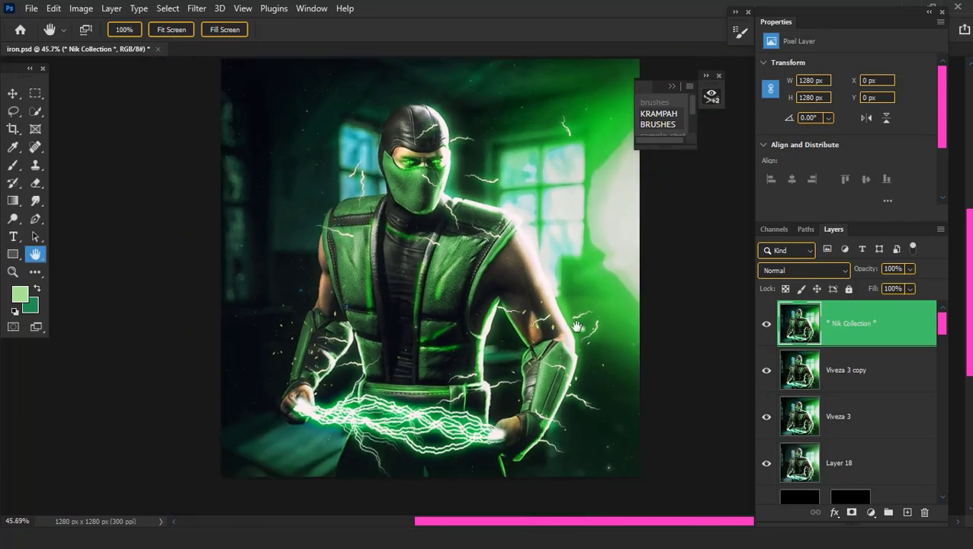